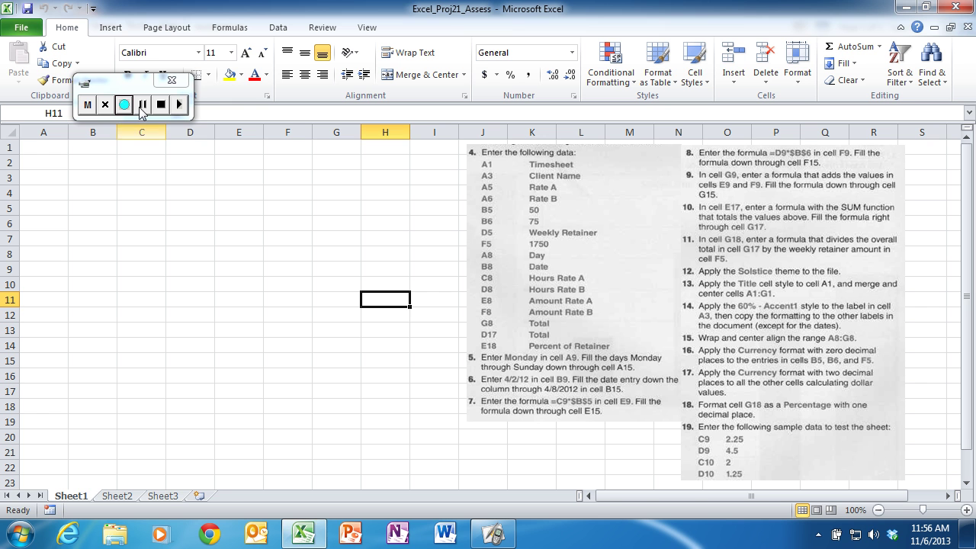
pyautogui.moveTo(118, 89); pyautogui.dragTo(580, 440)
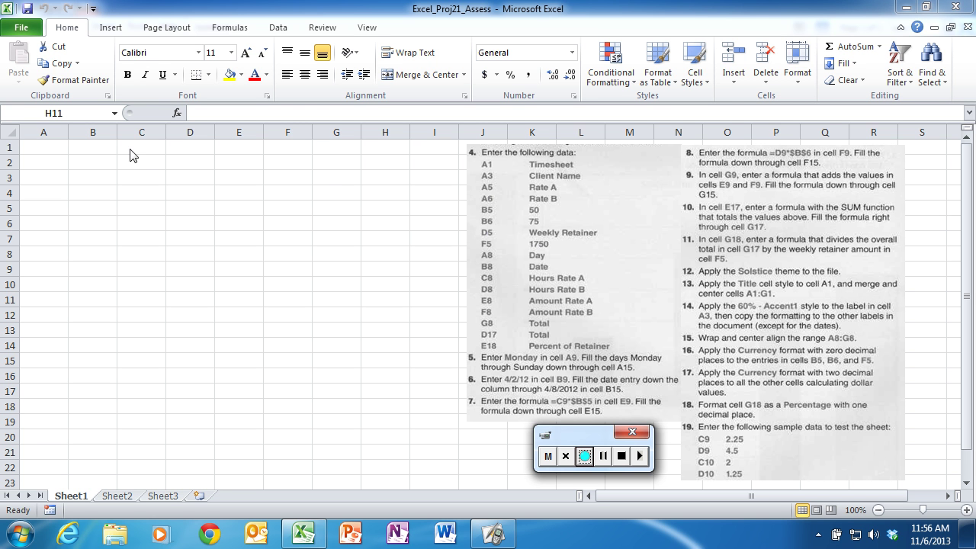
# Enter the title "Timesheet" in cell A1 and the label "Client Name" in cell A3
pyautogui.click(52, 147)
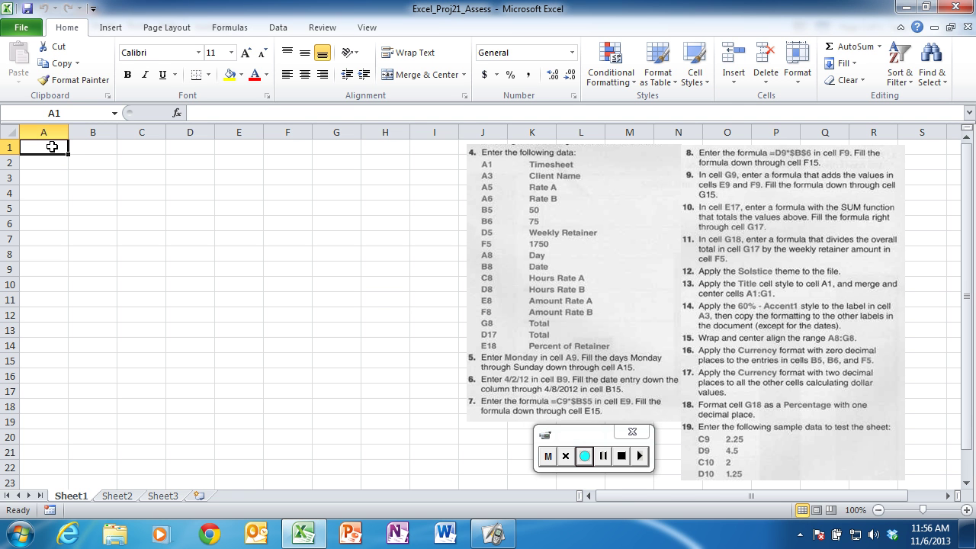
pyautogui.write('Time')
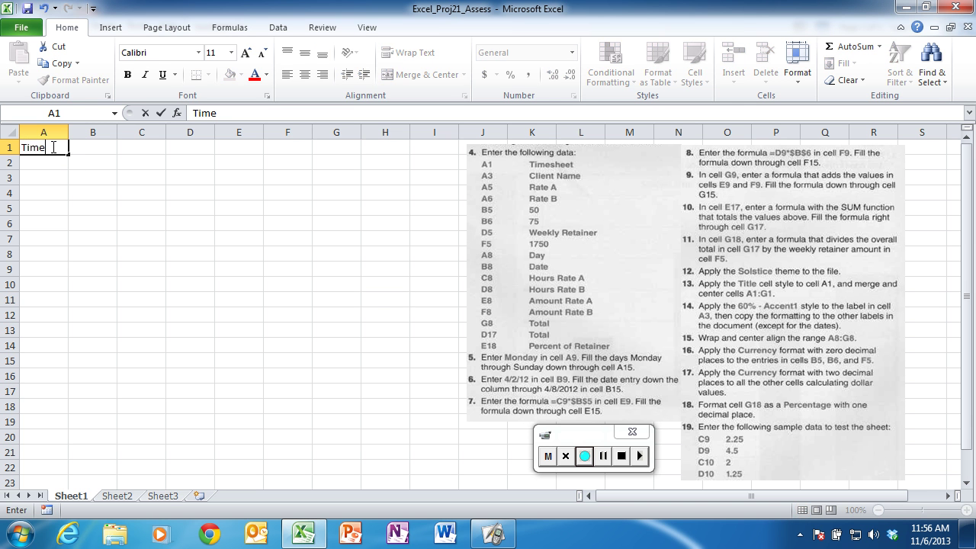
pyautogui.write('sheet')
pyautogui.press('Return')
pyautogui.press('Return')
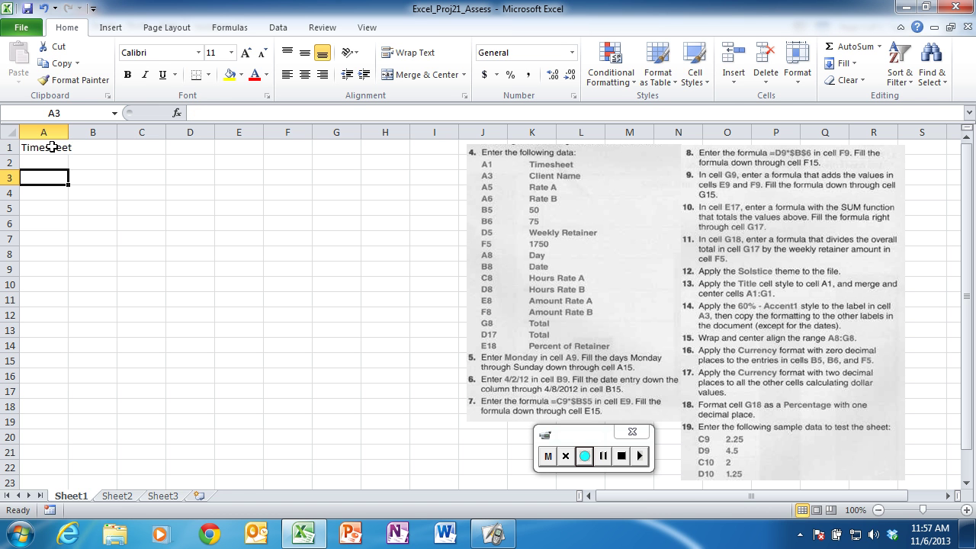
pyautogui.write('Client N')
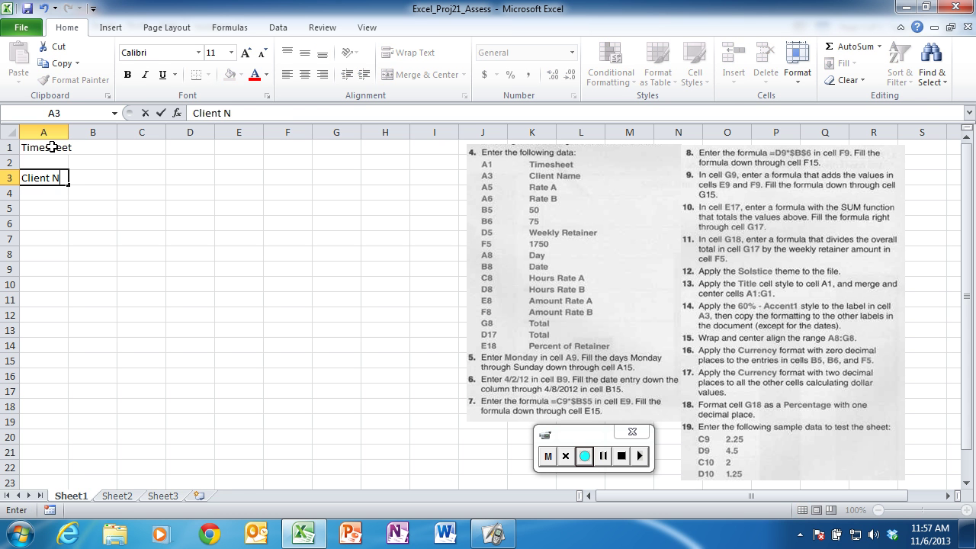
pyautogui.write('ame')
pyautogui.press('Return')
pyautogui.press('Return')
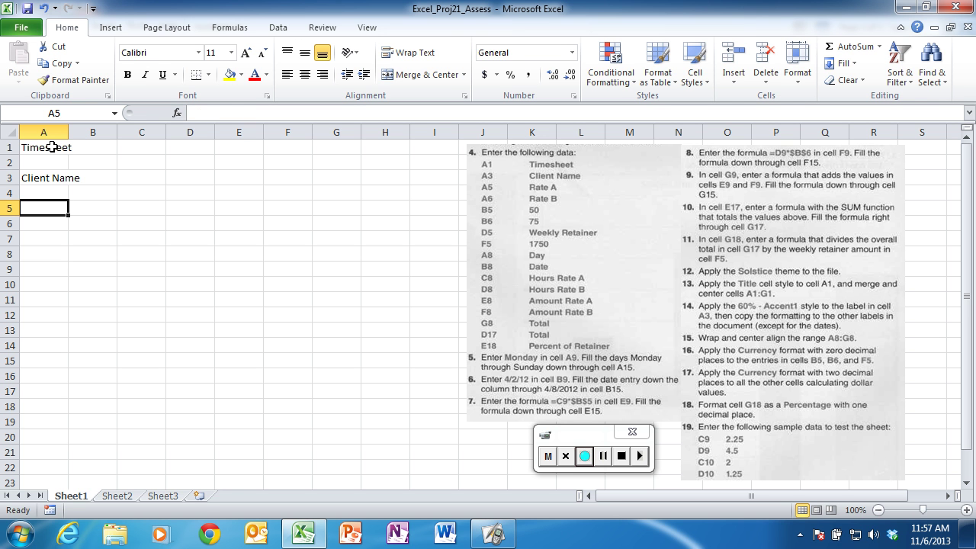
# Enter the labels "Rate A" in cell A5 and "Rate B" in cell A6
pyautogui.write('Rate A')
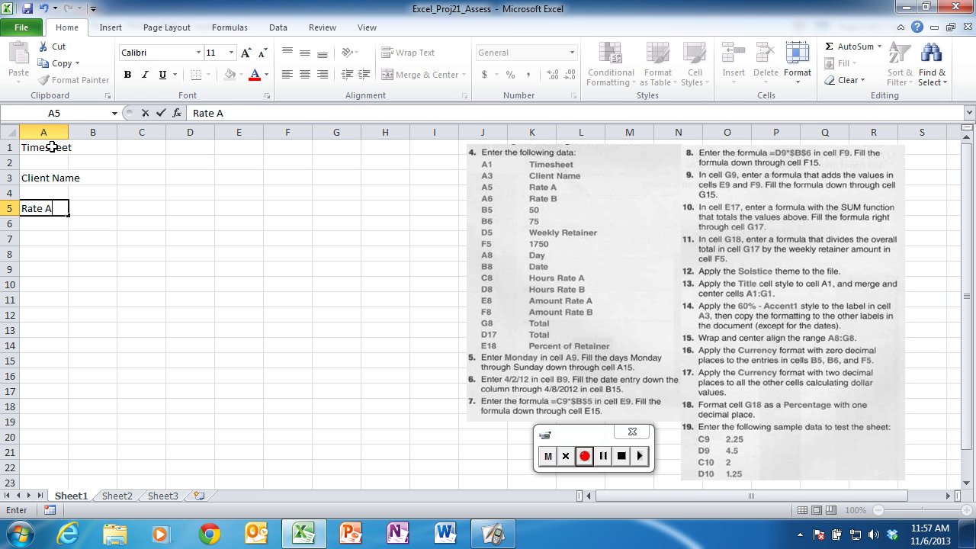
pyautogui.press('Return')
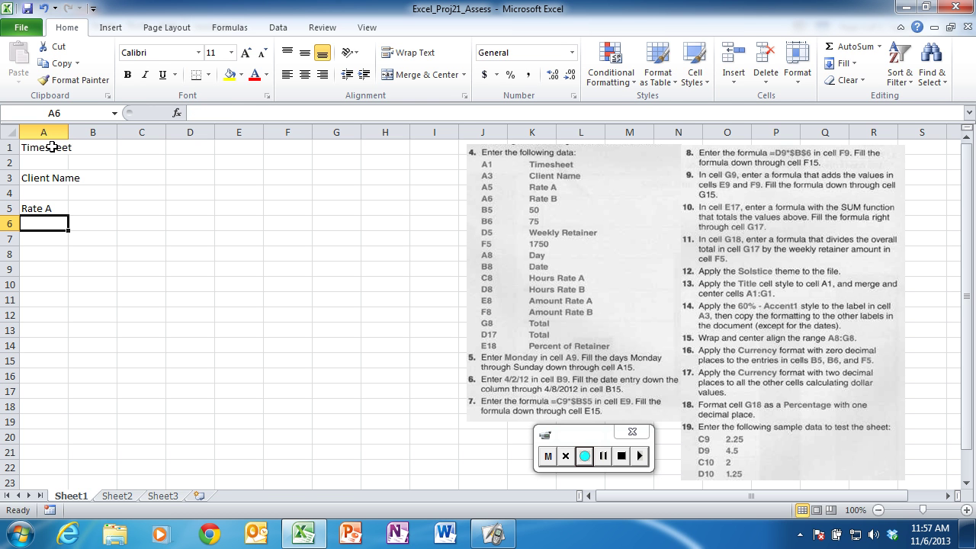
pyautogui.write('Rate B')
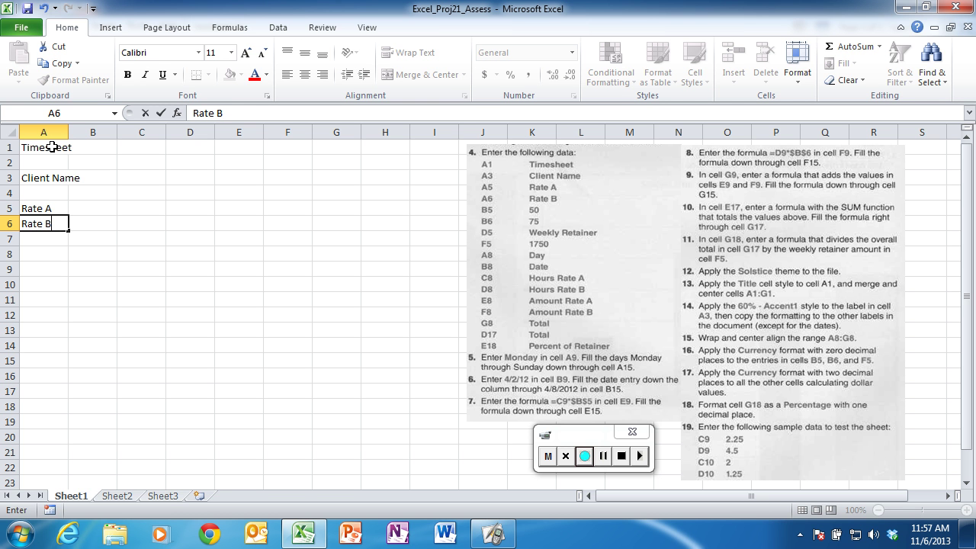
pyautogui.press('Return')
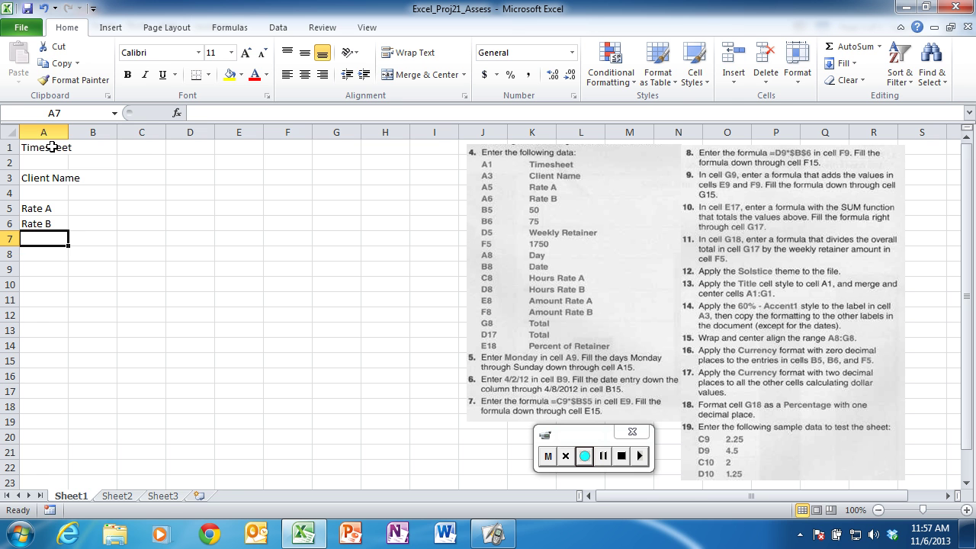
# Enter the rate values 50 in cell B5 and 75 in cell B6
pyautogui.press('Up')
pyautogui.press('Up')
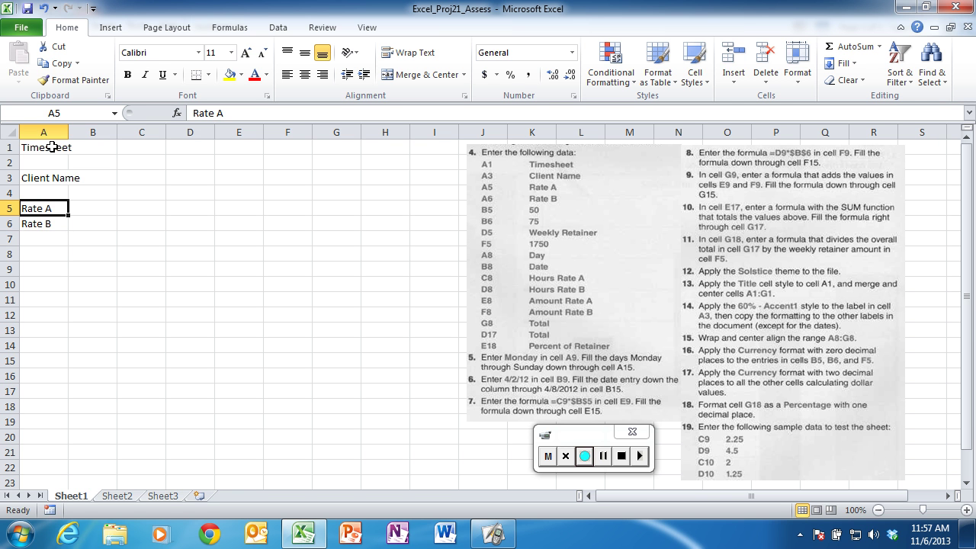
pyautogui.press('Right')
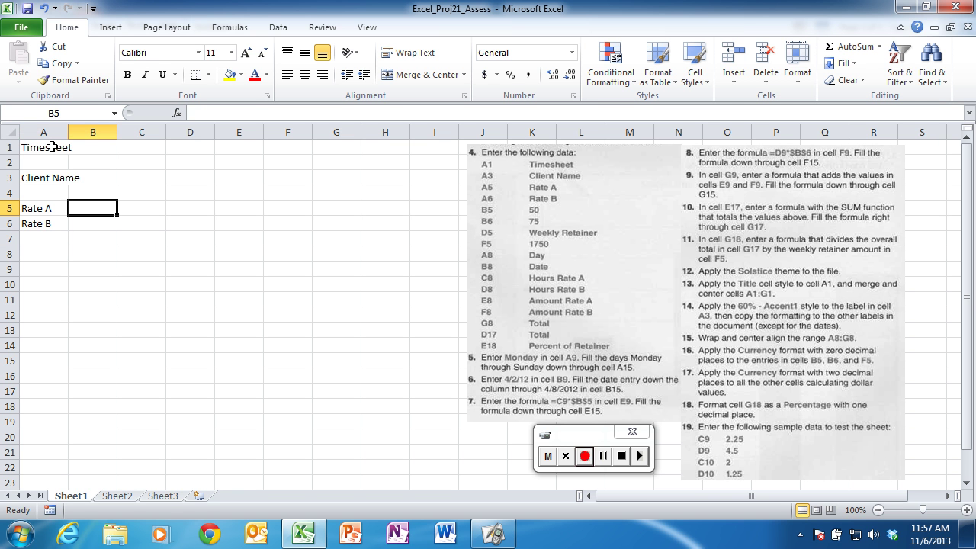
pyautogui.write('50')
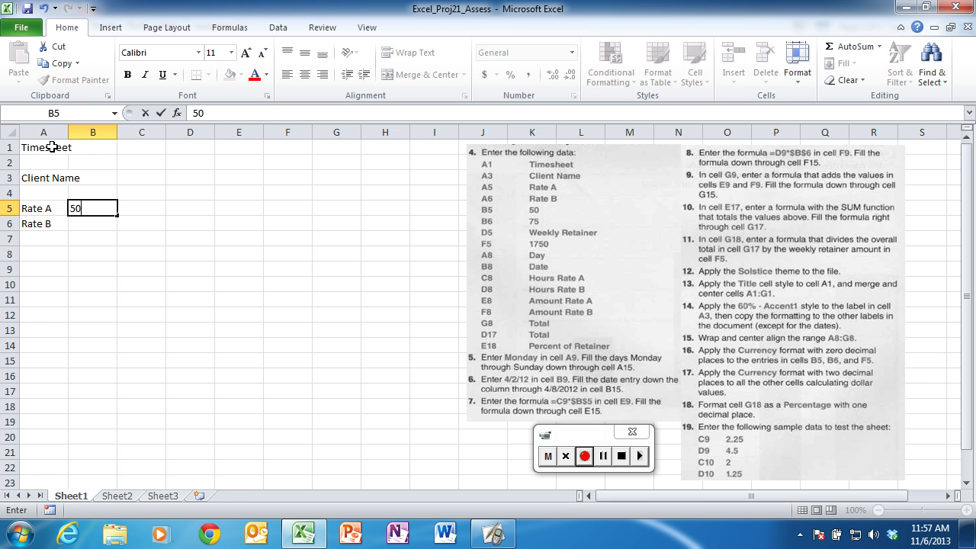
pyautogui.press('Return')
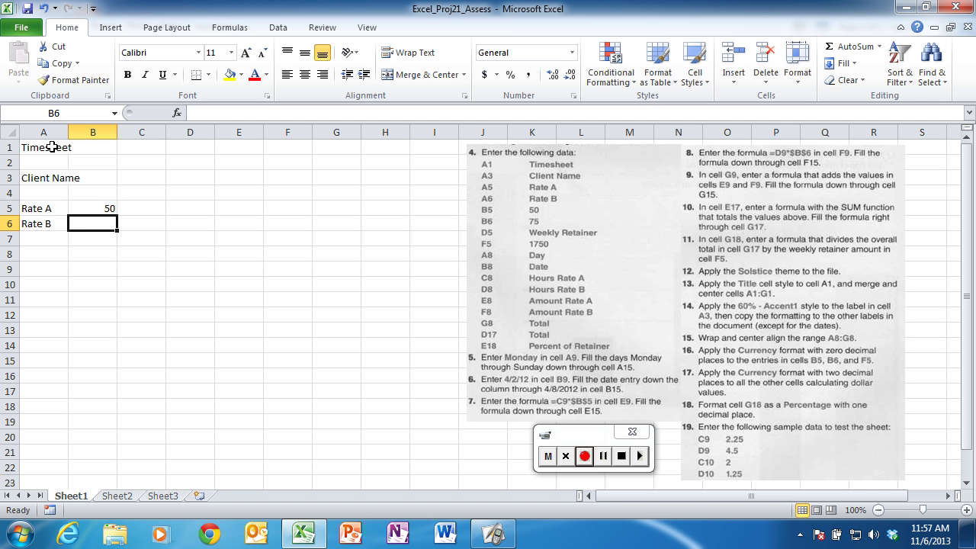
pyautogui.write('75')
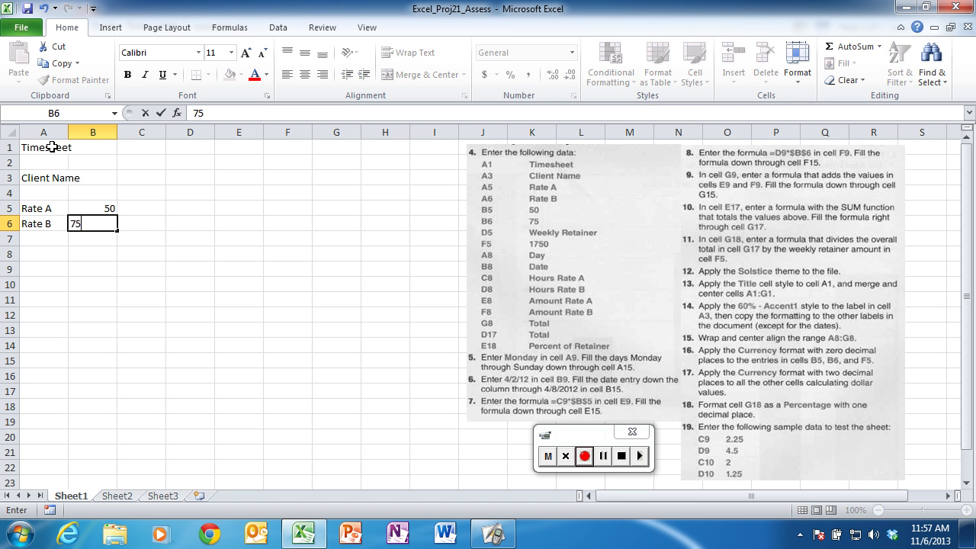
pyautogui.press('Tab')
# Enter the label "Weekly Retainer" in cell D5 and its amount 1750 in cell F5
pyautogui.press('Tab')
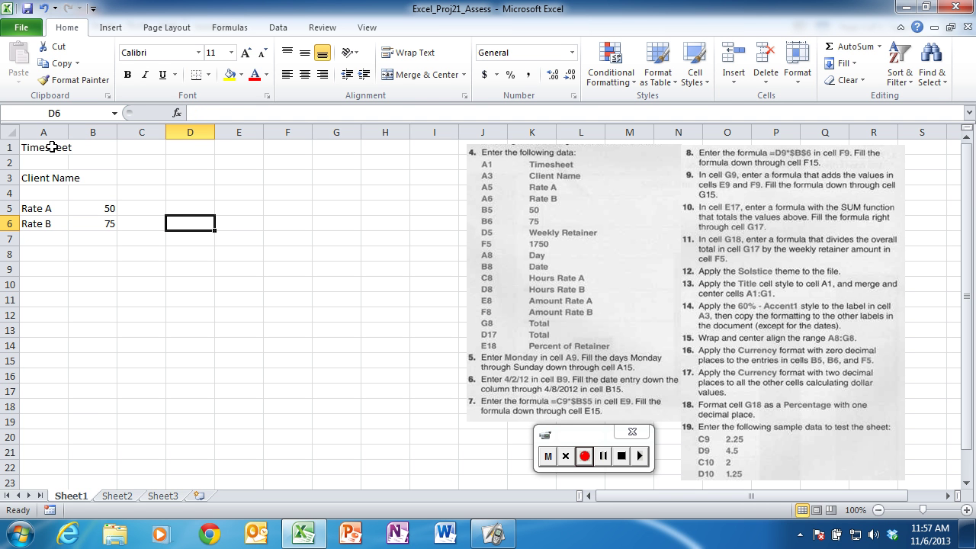
pyautogui.press('Up')
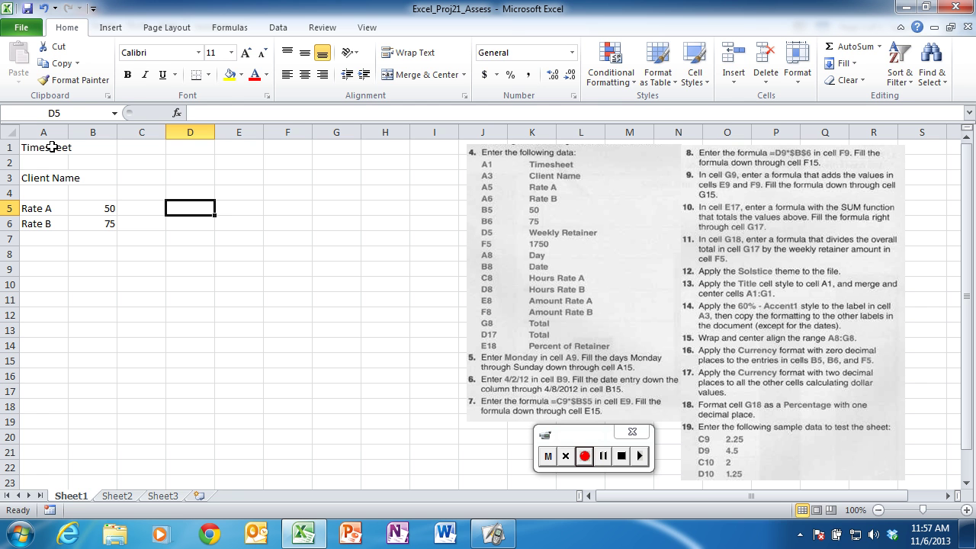
pyautogui.write('Week')
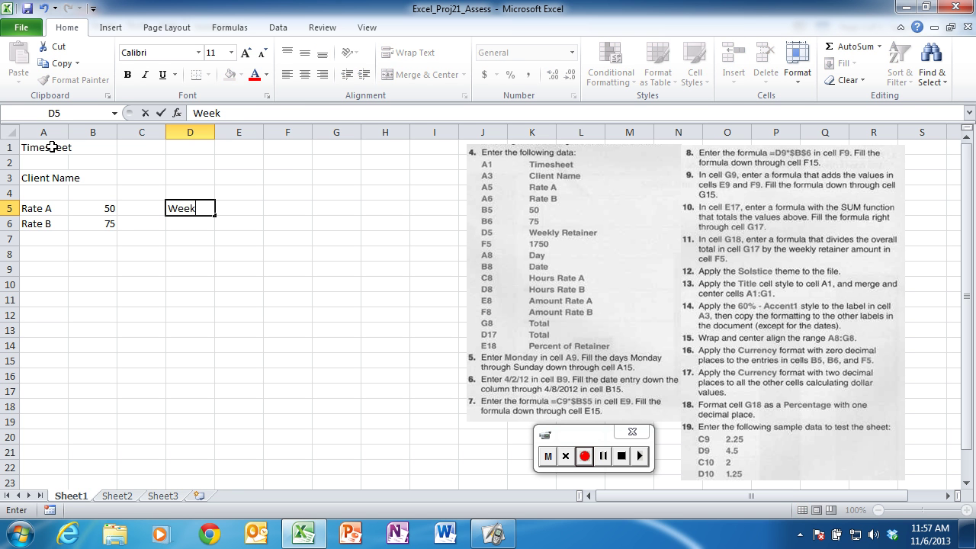
pyautogui.write('ly Retainer')
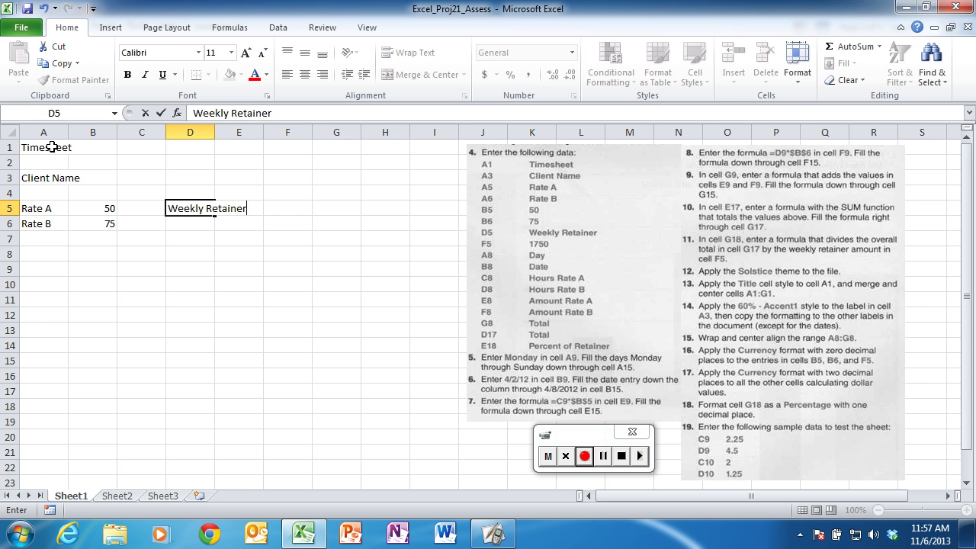
pyautogui.press('Tab')
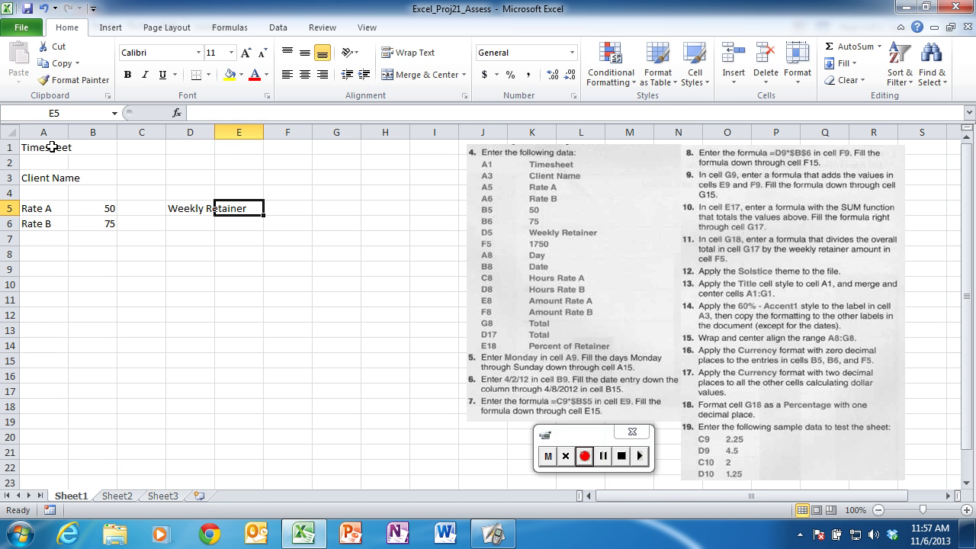
pyautogui.press('Tab')
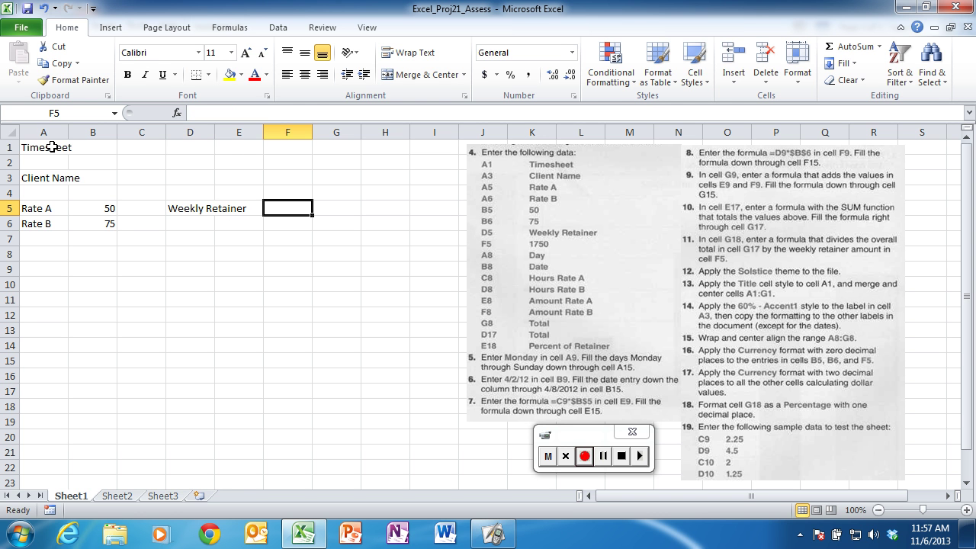
pyautogui.write('17')
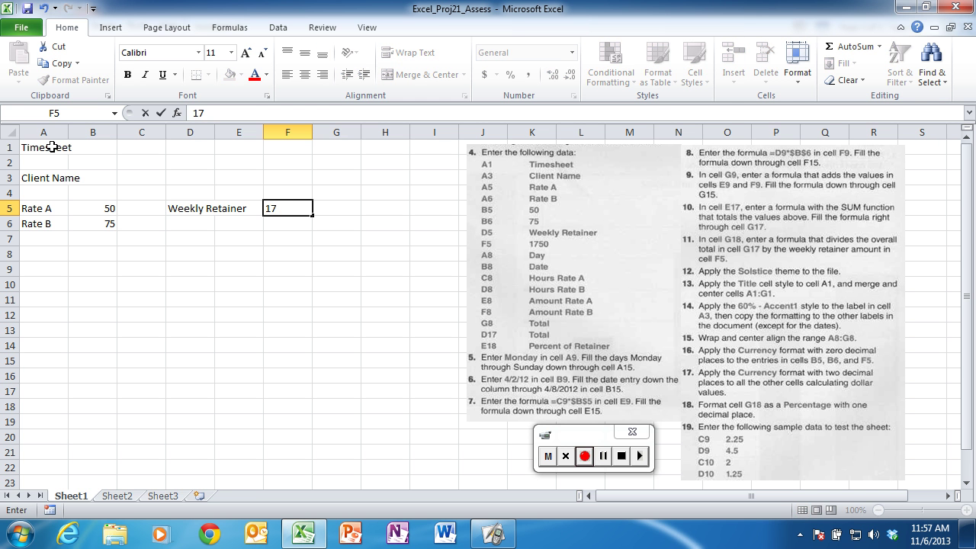
pyautogui.write('50')
# Enter the column headings "Day" in cell A8 and "Date" in cell B8
pyautogui.click(52, 256)
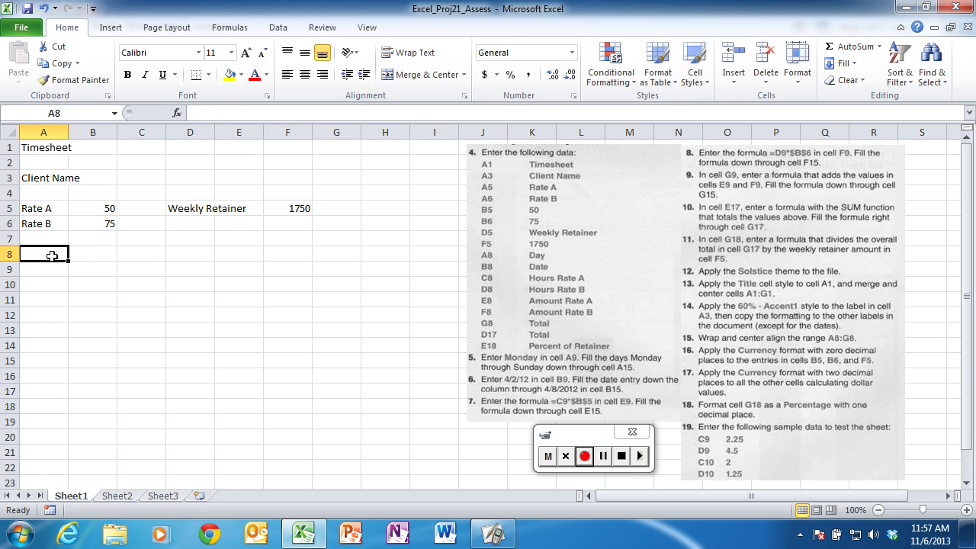
pyautogui.write('Day')
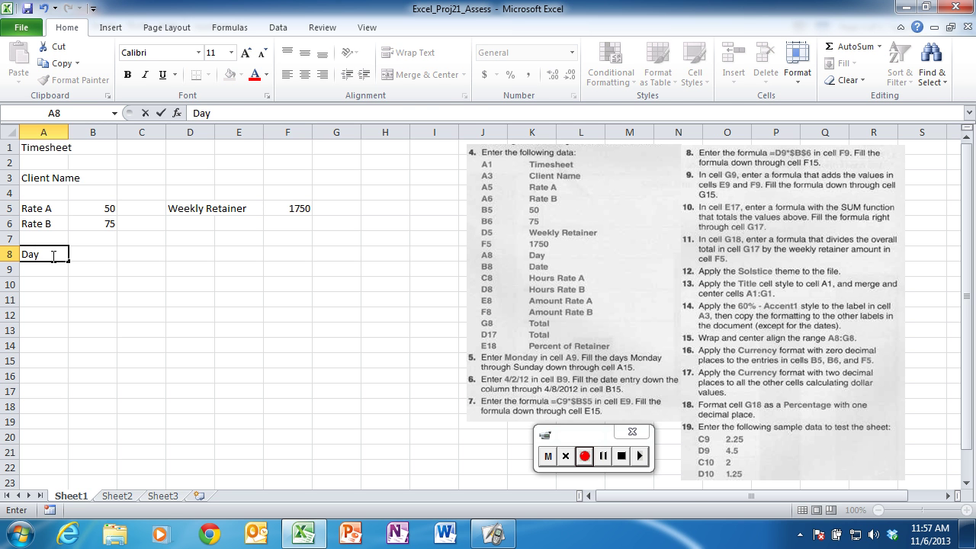
pyautogui.press('Tab')
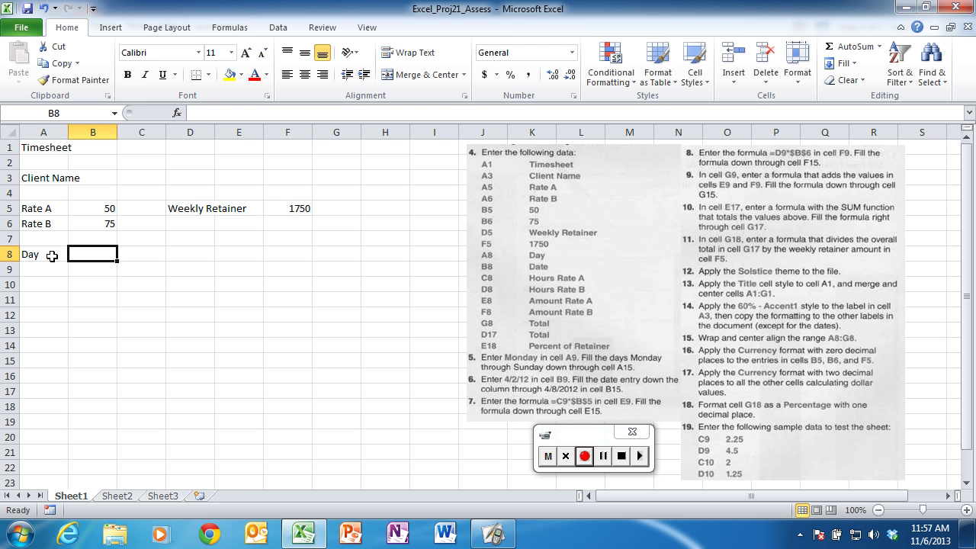
pyautogui.write('Date')
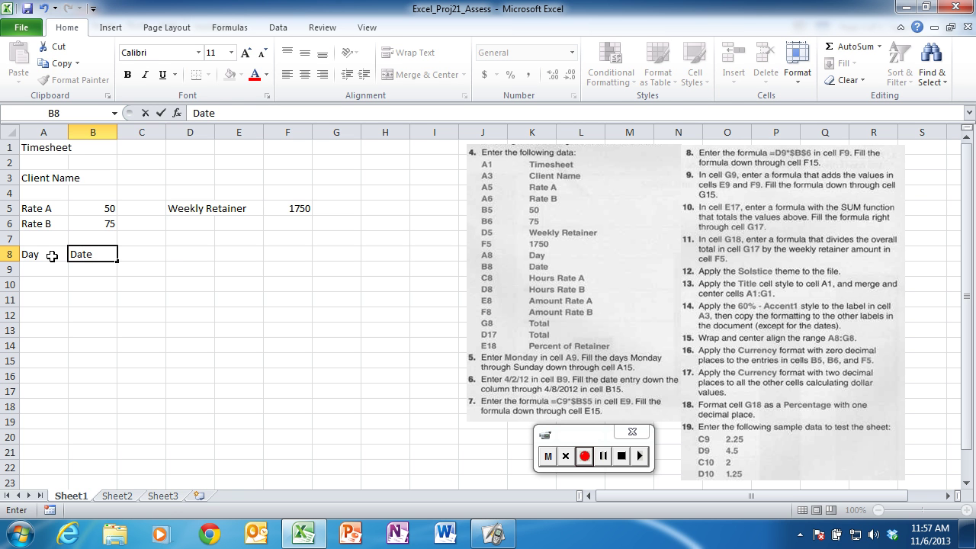
pyautogui.press('Tab')
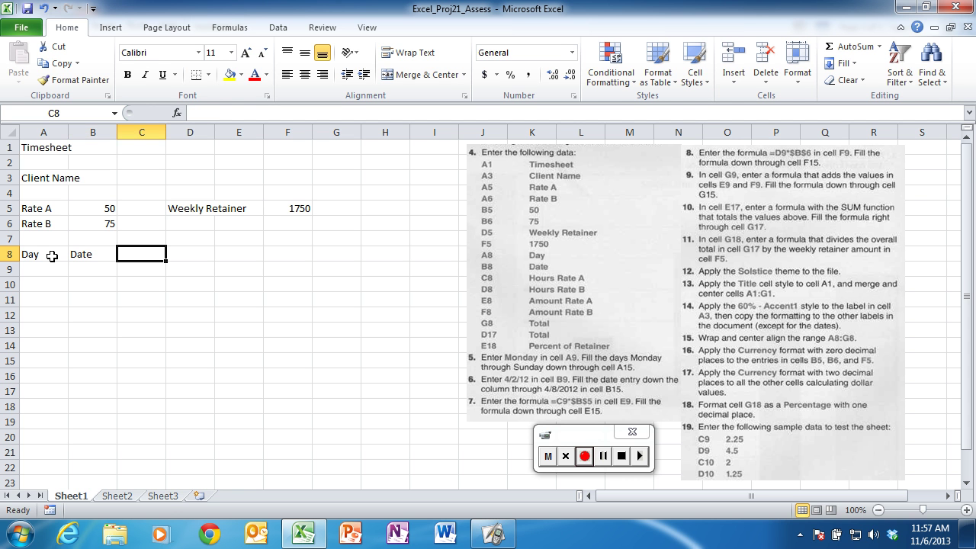
# Enter the column headings "Hours Rate A" in cell C8 and "Hours Rate B" in cell D8
pyautogui.write('Hours')
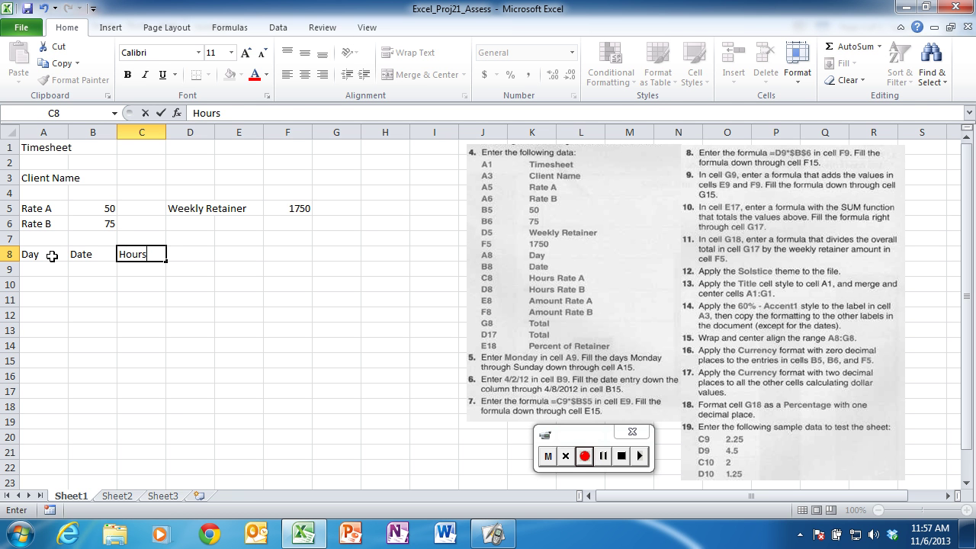
pyautogui.write(' Rate A')
pyautogui.press('Tab')
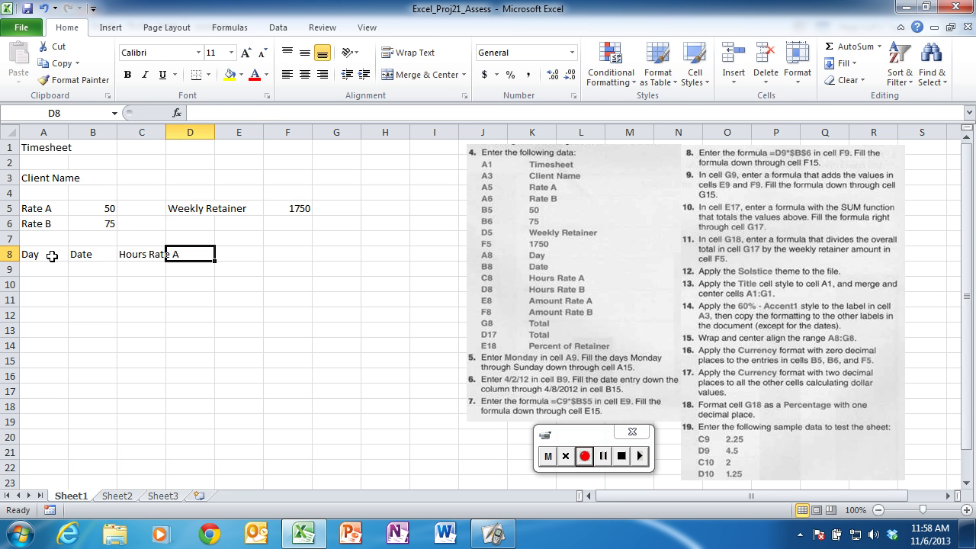
pyautogui.write('Hours Rate B')
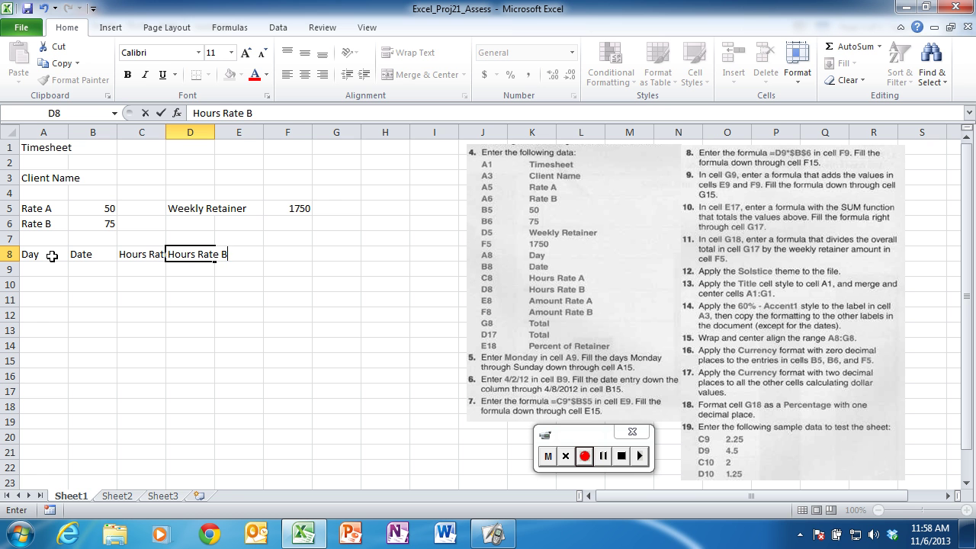
pyautogui.press('Tab')
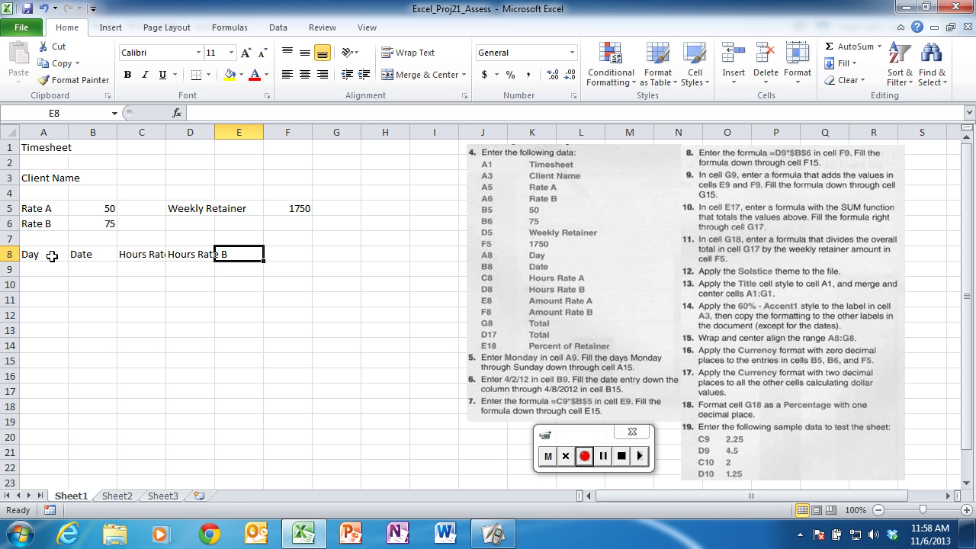
# Enter the column headings "Amount Rate A" in cell E8 and "Amount Rate B" in cell F8
pyautogui.write('Amount')
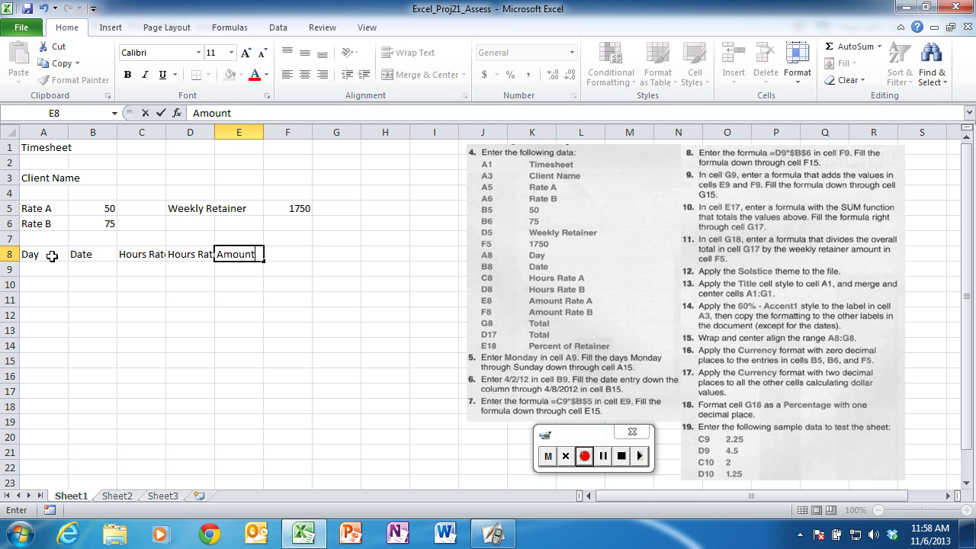
pyautogui.write(' Rate A')
pyautogui.press('Tab')
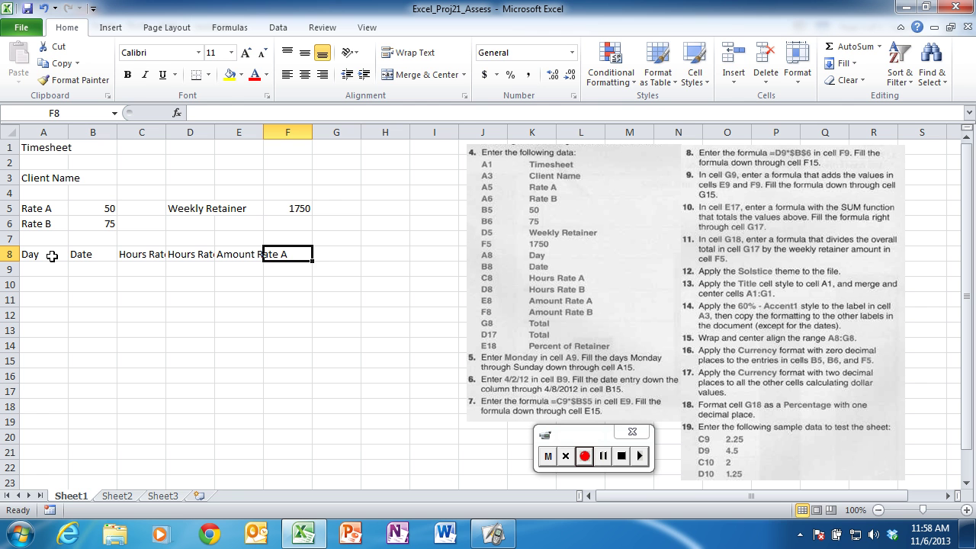
pyautogui.write('Amount')
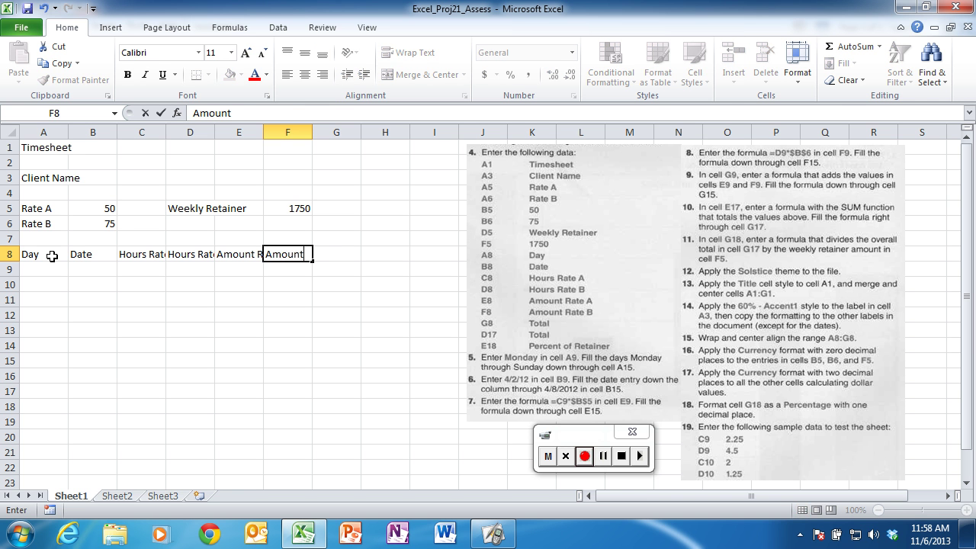
pyautogui.write(' Rate B')
pyautogui.press('Return')
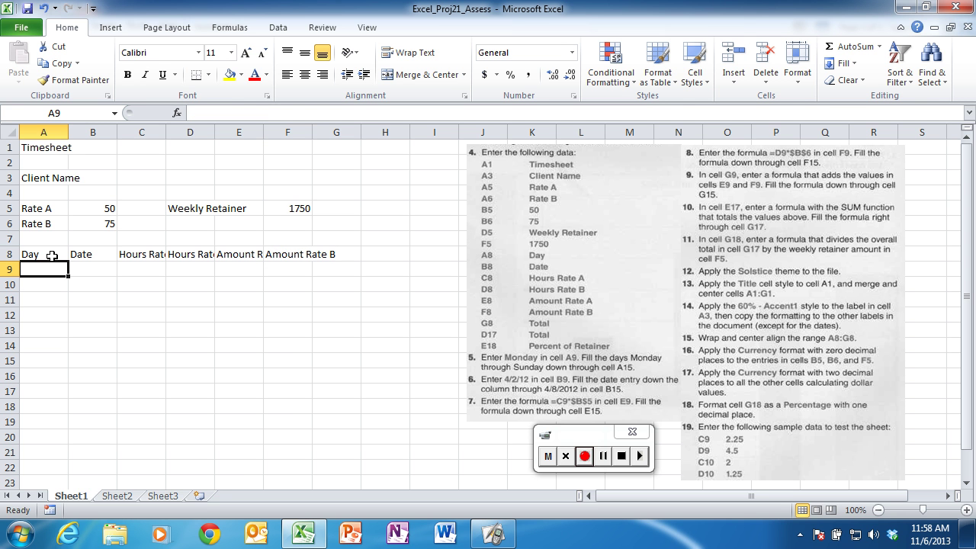
# Enter the column heading "Total" in cell G8
pyautogui.click(339, 251)
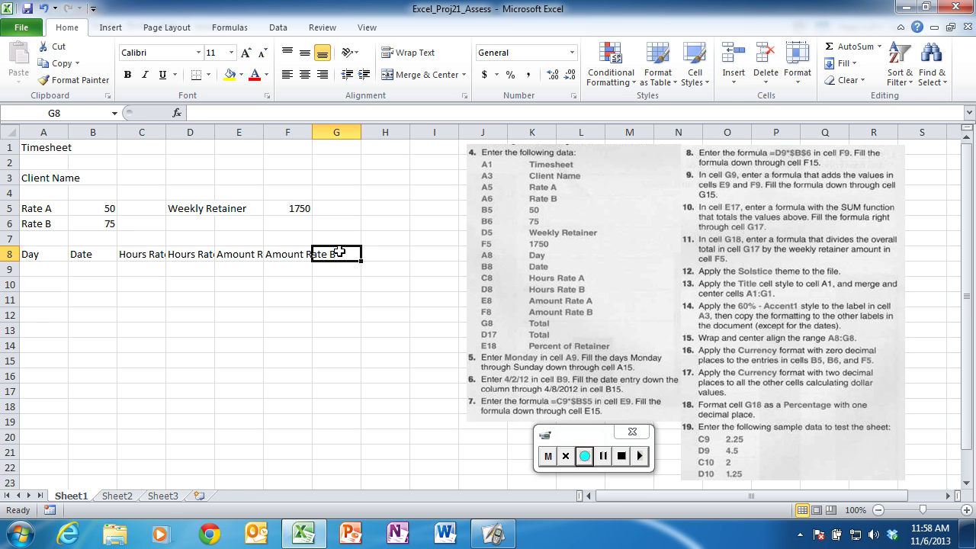
pyautogui.write('Total')
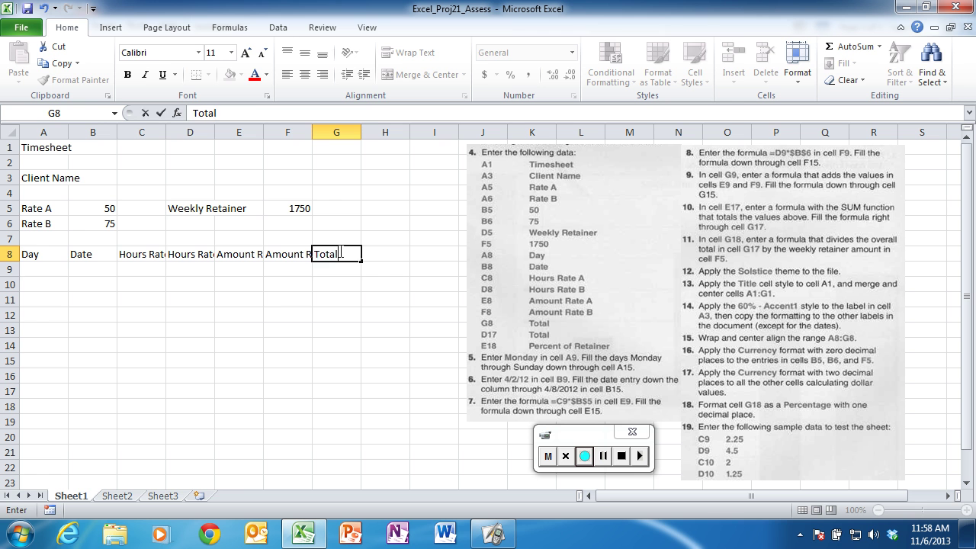
pyautogui.press('Return')
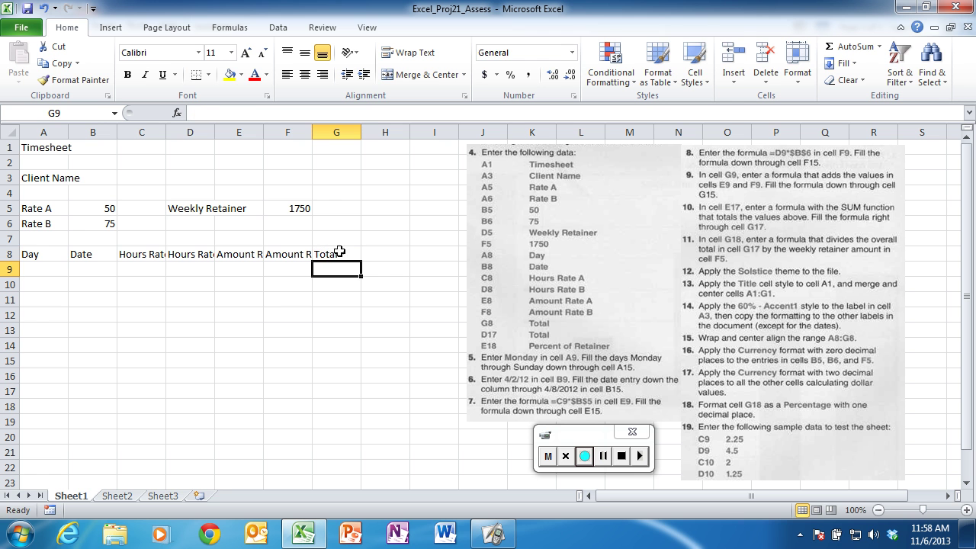
# Enter the row label "Total" in cell D17
pyautogui.click(200, 342)
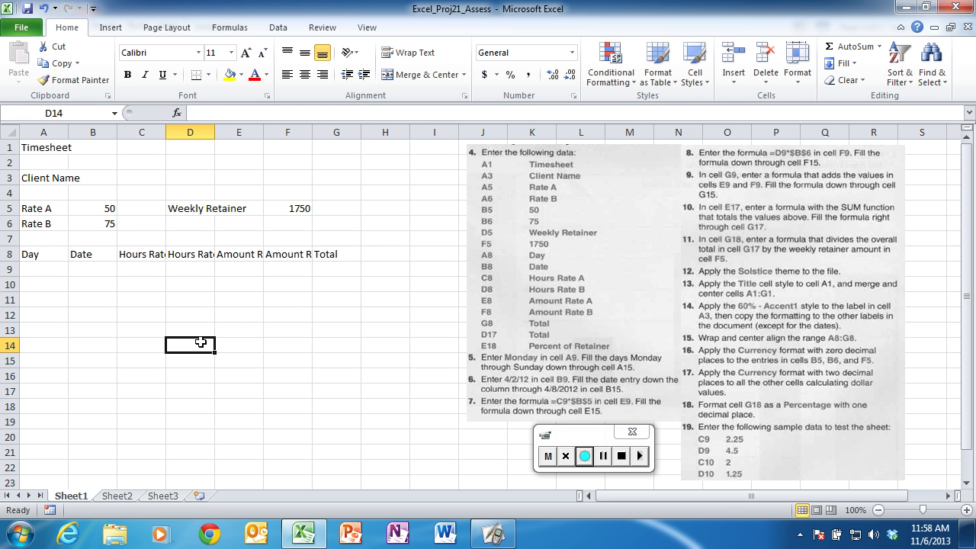
pyautogui.press('Down')
pyautogui.press('Down')
pyautogui.press('Down')
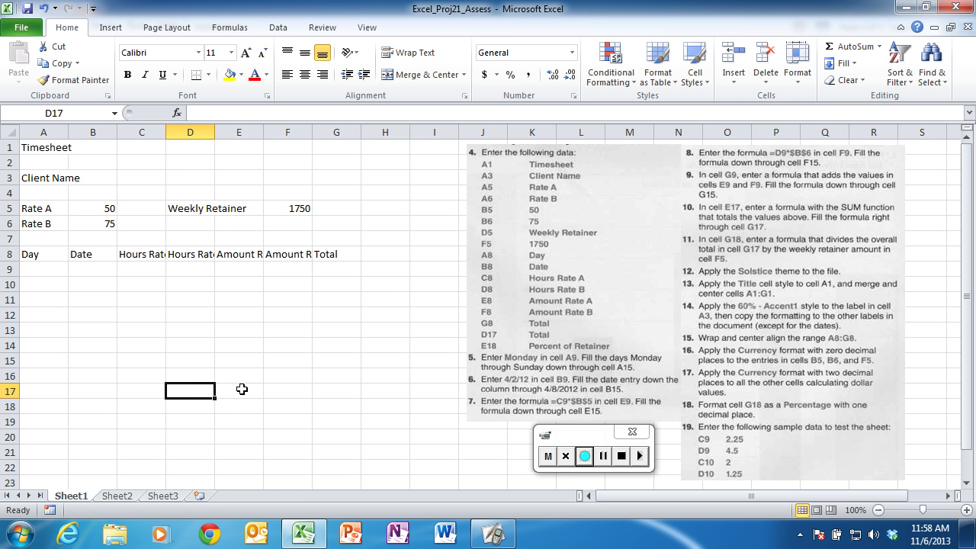
pyautogui.write('Ta')
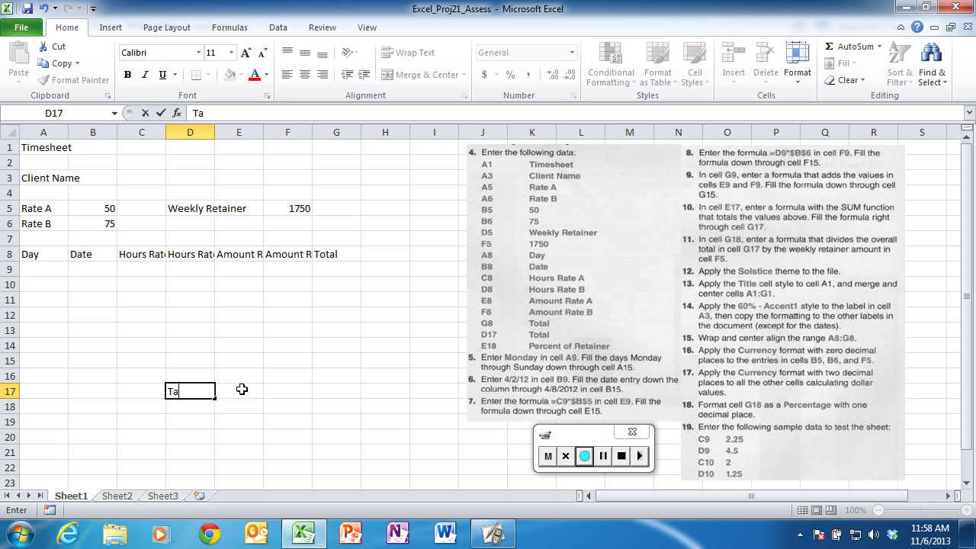
pyautogui.press('BackSpace')
pyautogui.write('otal')
# Enter the label "Percent of Retainer" in cell E18
pyautogui.click(245, 405)
pyautogui.write('Per')
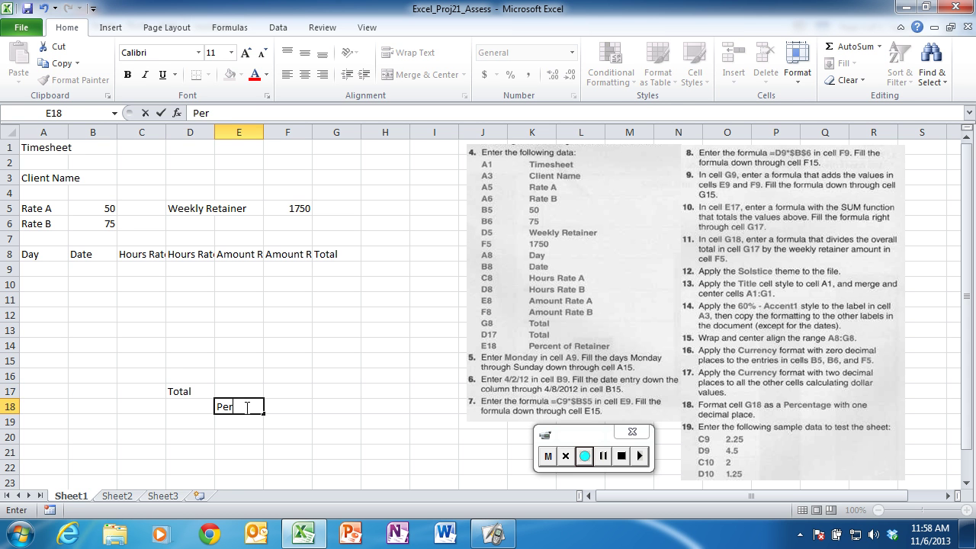
pyautogui.write('cent of Retainer')
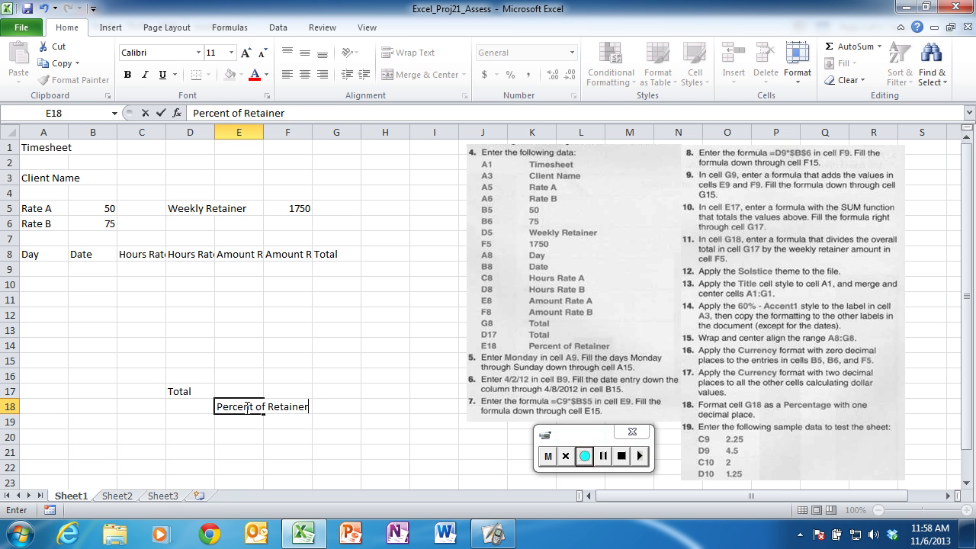
pyautogui.press('Return')
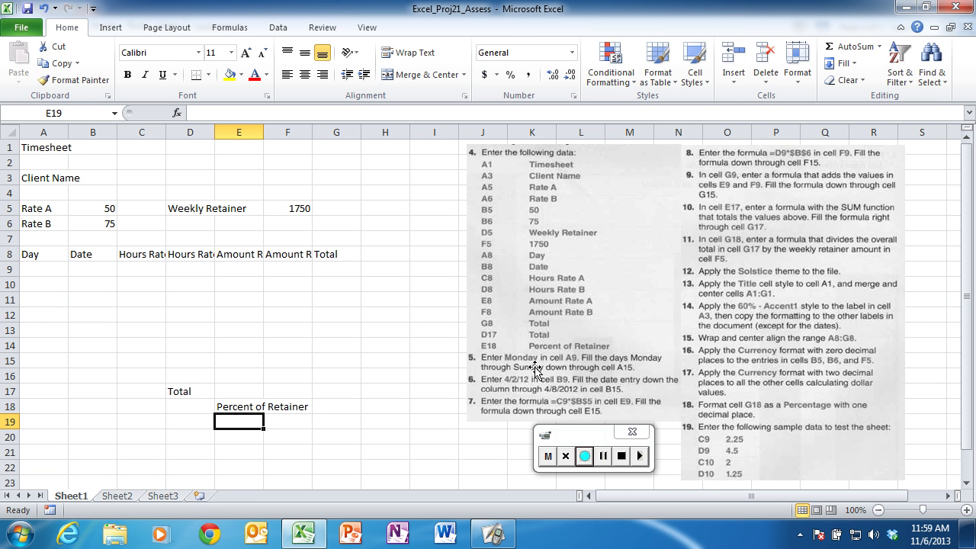
# Enter "Monday" in cell A9 and fill the days down through Sunday in cell A15
pyautogui.click(52, 273)
pyautogui.write('Mnd')
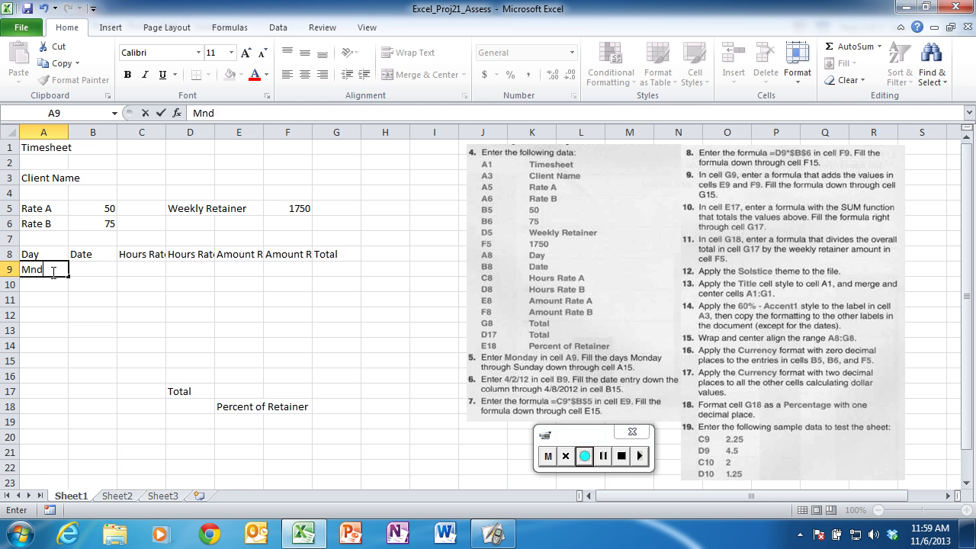
pyautogui.press('BackSpace')
pyautogui.press('BackSpace')
pyautogui.write('onday')
pyautogui.moveTo(70, 277); pyautogui.dragTo(60, 362)
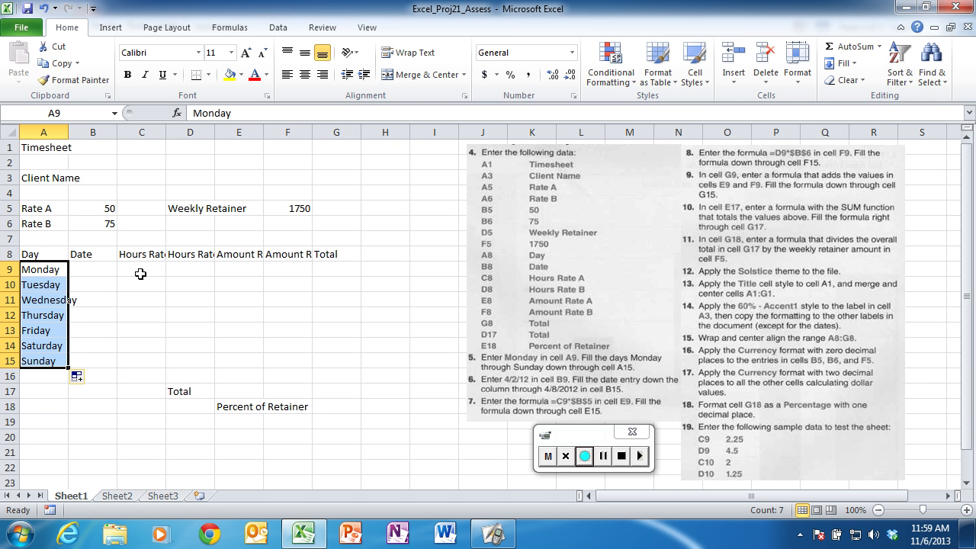
# Enter the date 4/2/12 in cell B9 and fill the dates down through cell B15
pyautogui.click(100, 270)
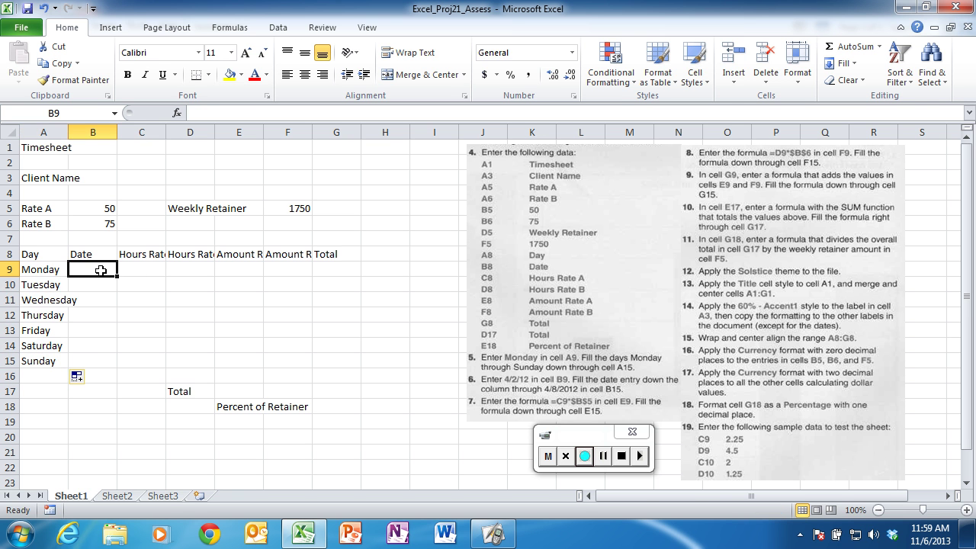
pyautogui.write('4/')
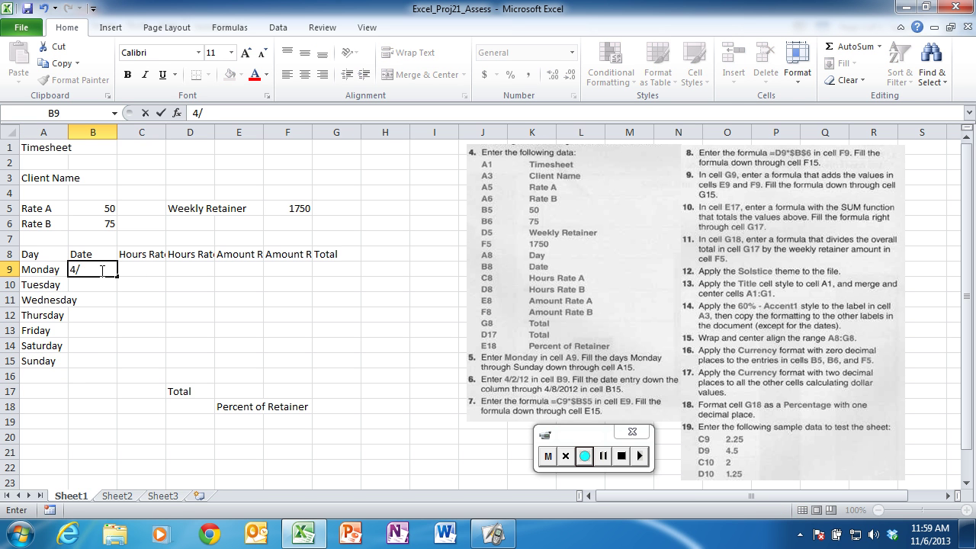
pyautogui.write('2/12')
pyautogui.moveTo(117, 278); pyautogui.dragTo(117, 366)
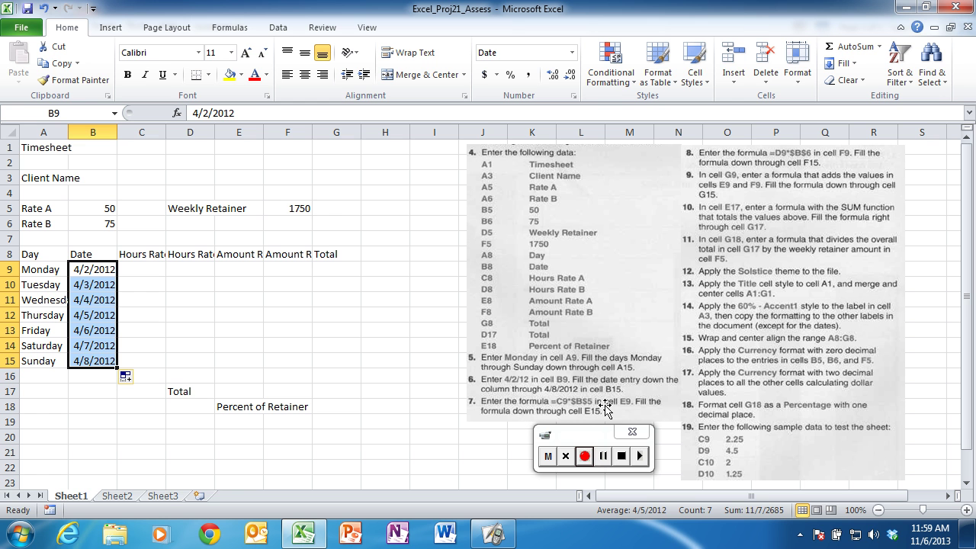
# Enter the formula =C9*$B$5 in cell E9 and fill it down through cell E15
pyautogui.click(246, 270)
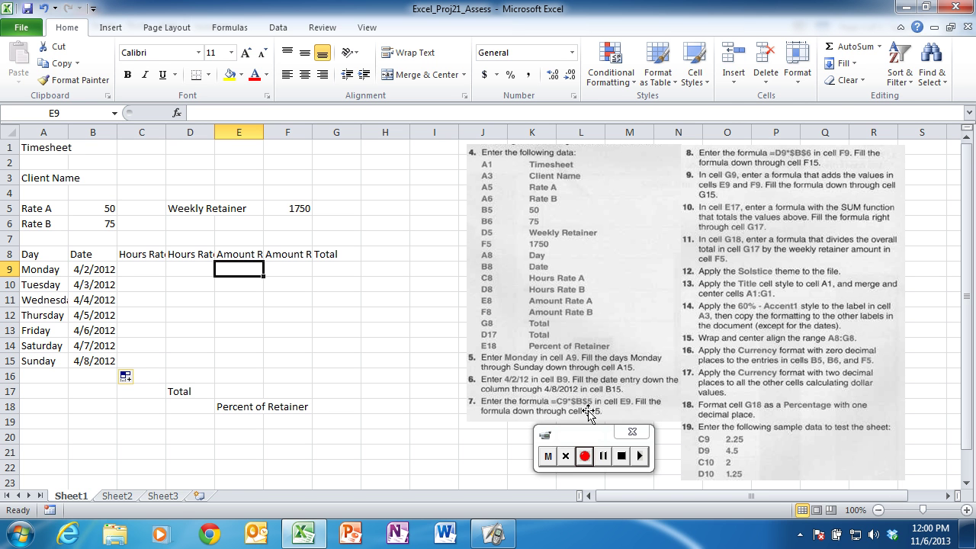
pyautogui.write('=')
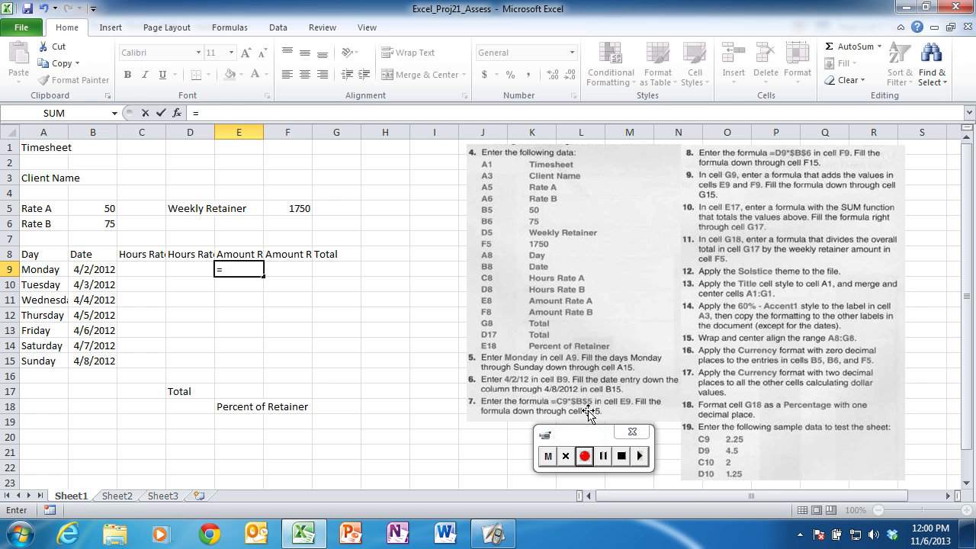
pyautogui.write('c9*b5')
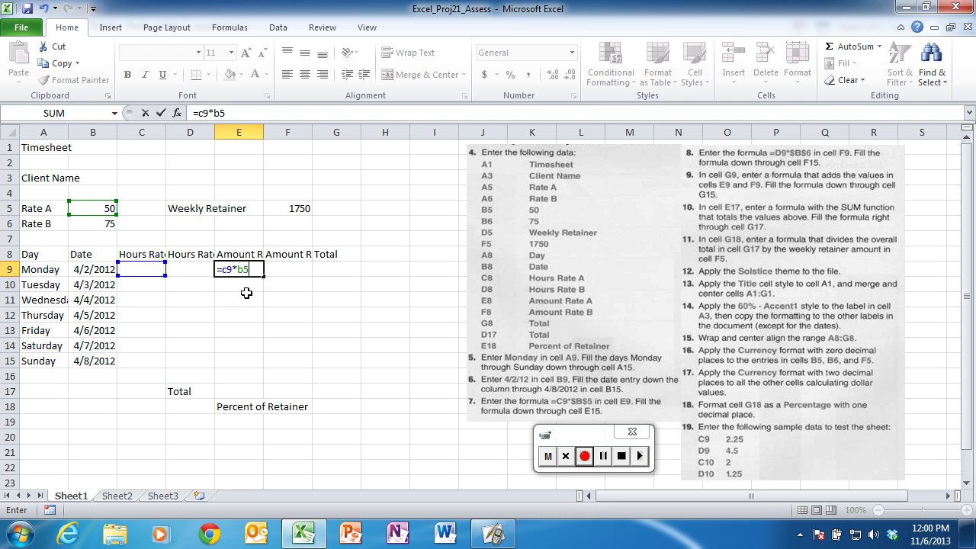
pyautogui.press('F4')
pyautogui.moveTo(264, 276); pyautogui.dragTo(260, 365)
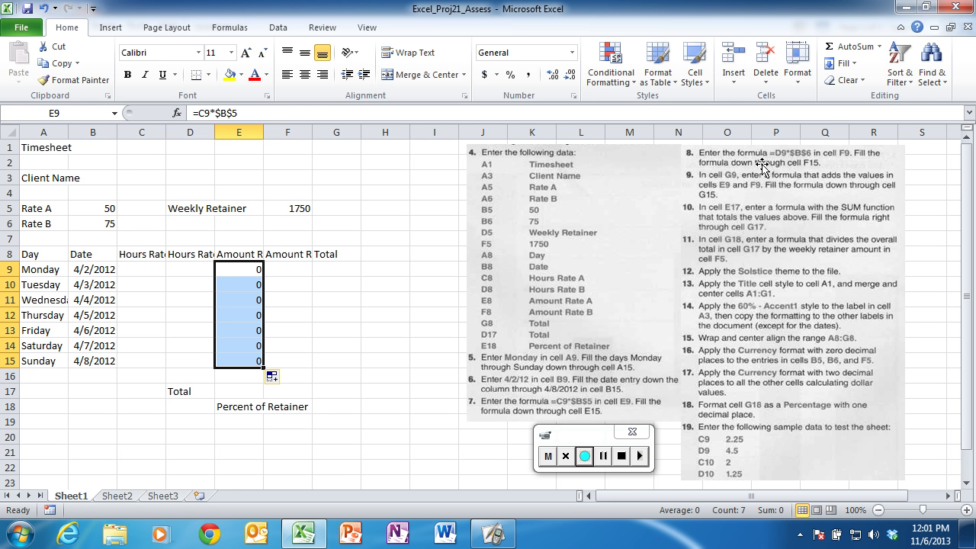
# Enter the formula =D9*$B$6 in cell F9 and fill it down through cell F15
pyautogui.click(294, 268)
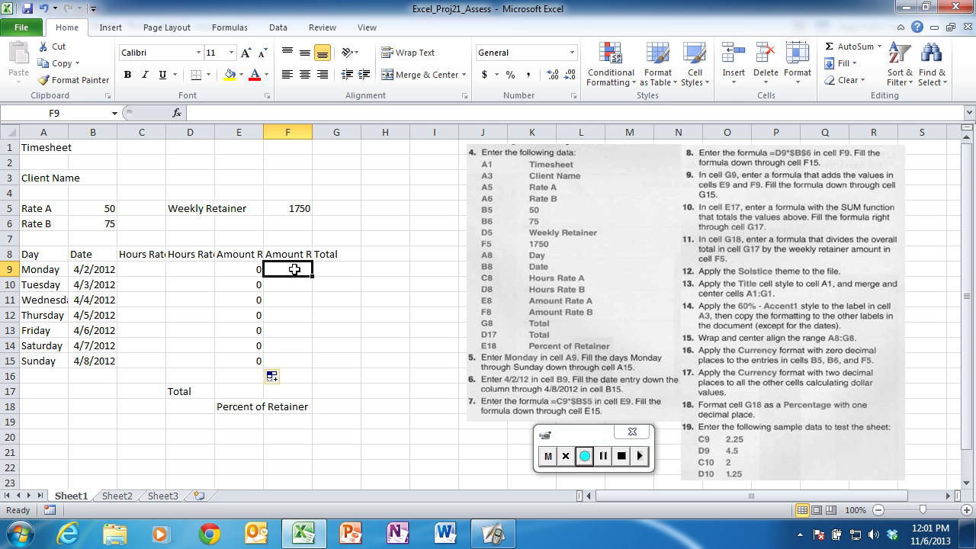
pyautogui.write('=')
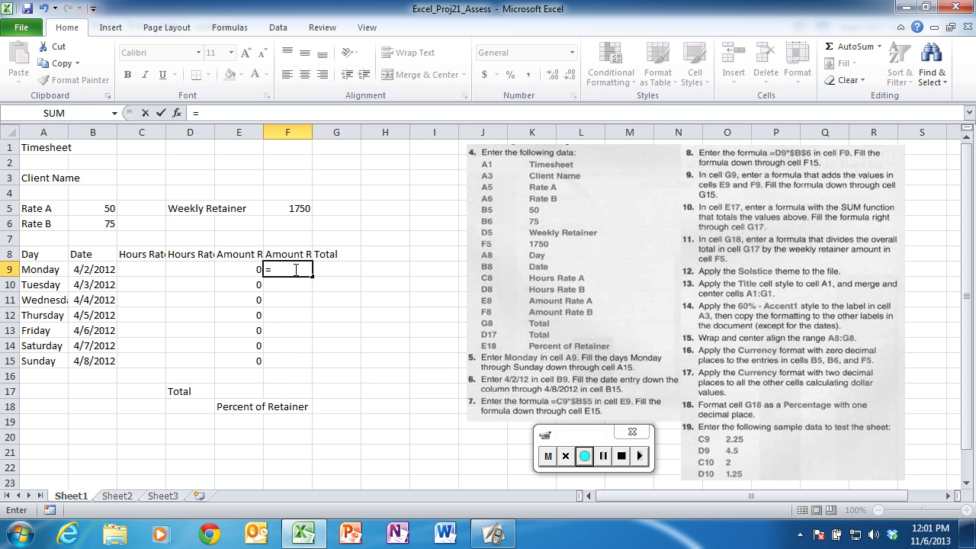
pyautogui.write('d9*b6')
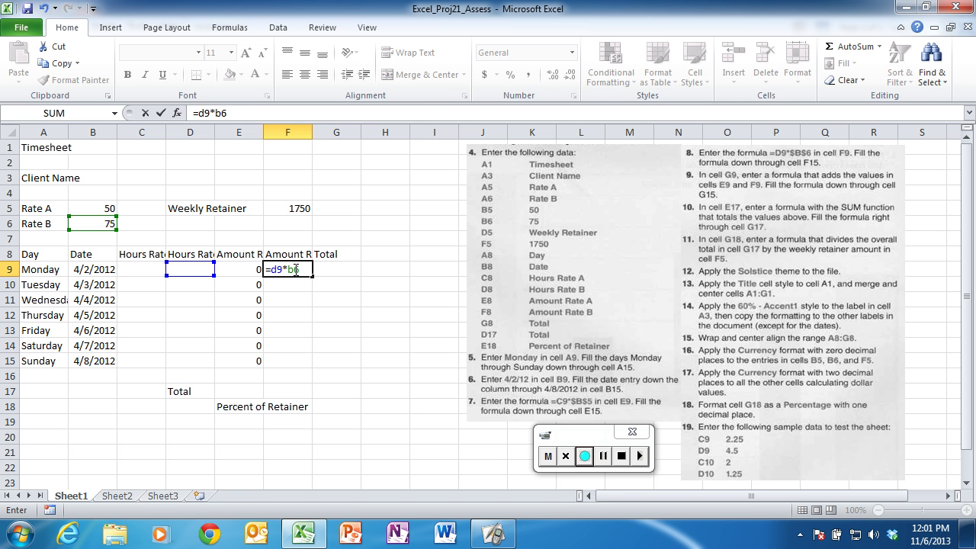
pyautogui.press('F4')
pyautogui.moveTo(312, 277); pyautogui.dragTo(312, 368)
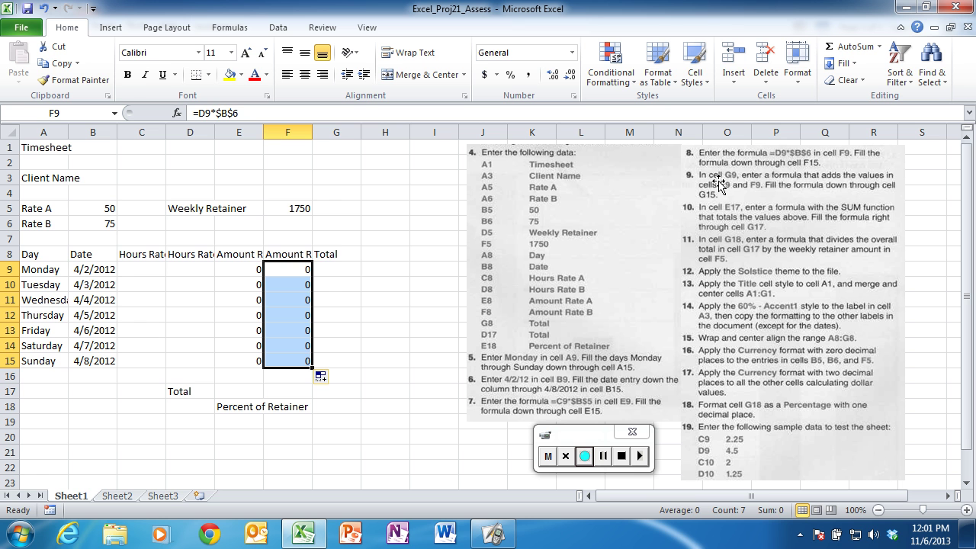
# Sum the two daily amounts in cell G9 with =SUM(E9:F9) and fill the formula down through cell G15
pyautogui.click(337, 268)
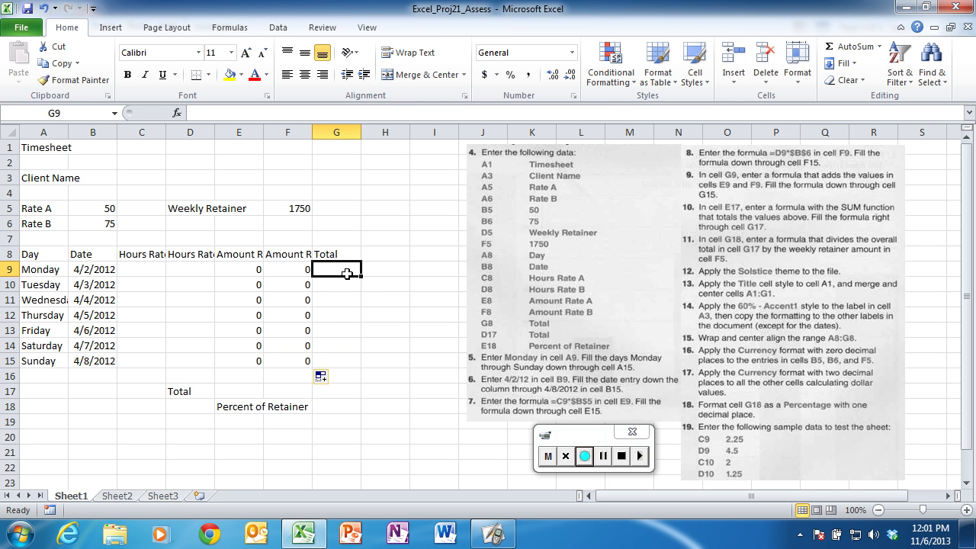
pyautogui.click(255, 273)
pyautogui.click(279, 273)
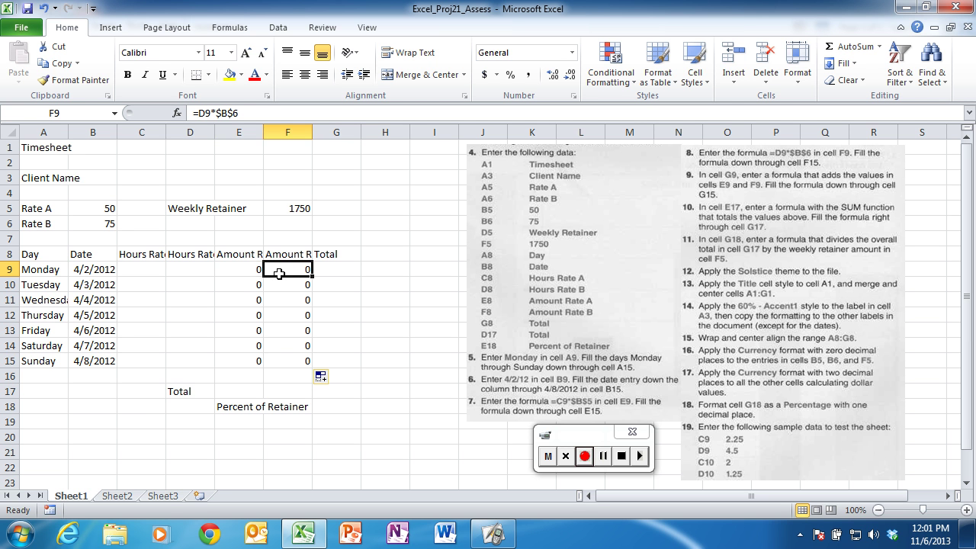
pyautogui.click(334, 269)
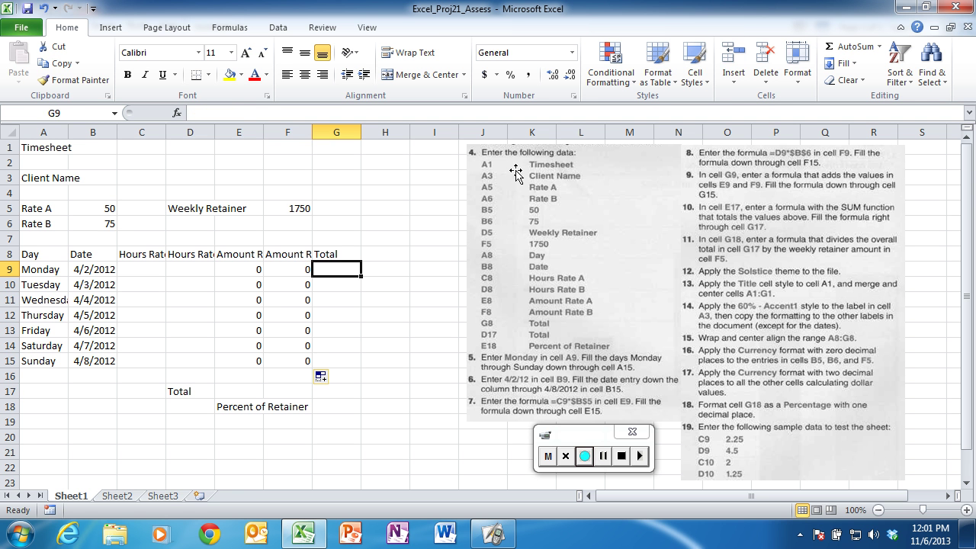
pyautogui.click(838, 52)
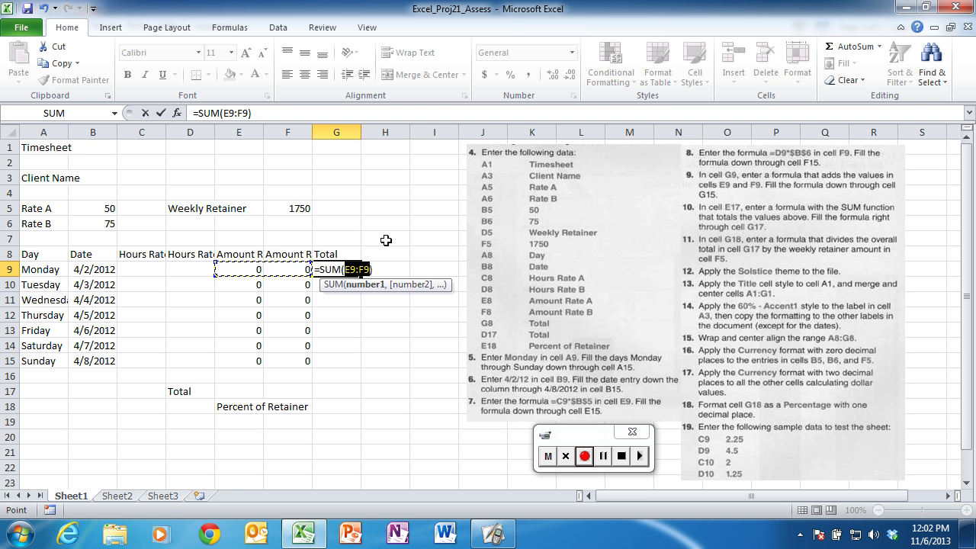
pyautogui.press('Return')
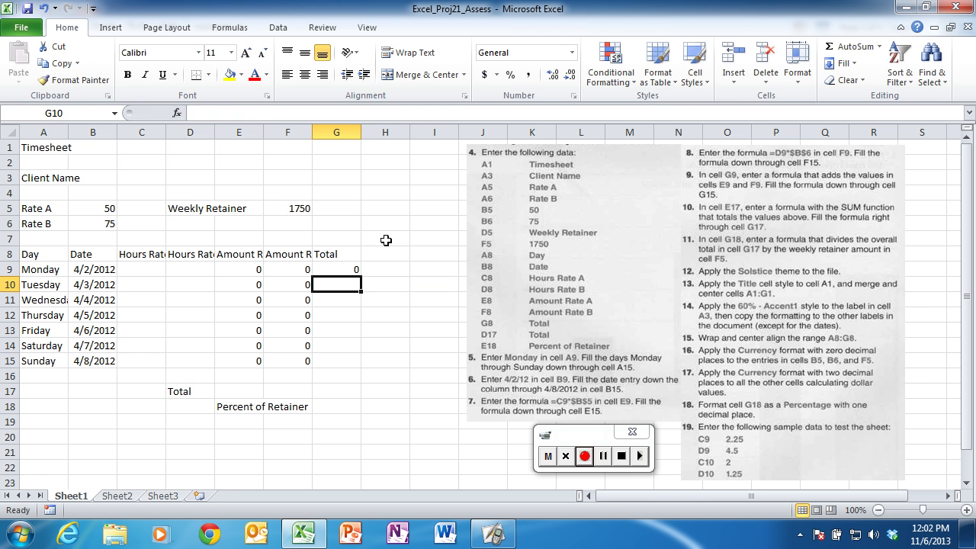
pyautogui.click(345, 269)
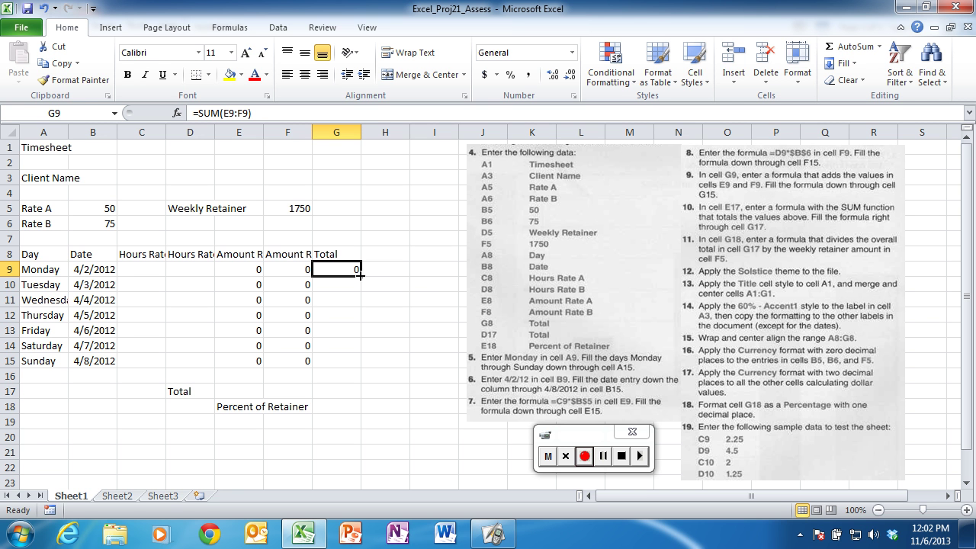
pyautogui.moveTo(360, 276); pyautogui.dragTo(356, 365)
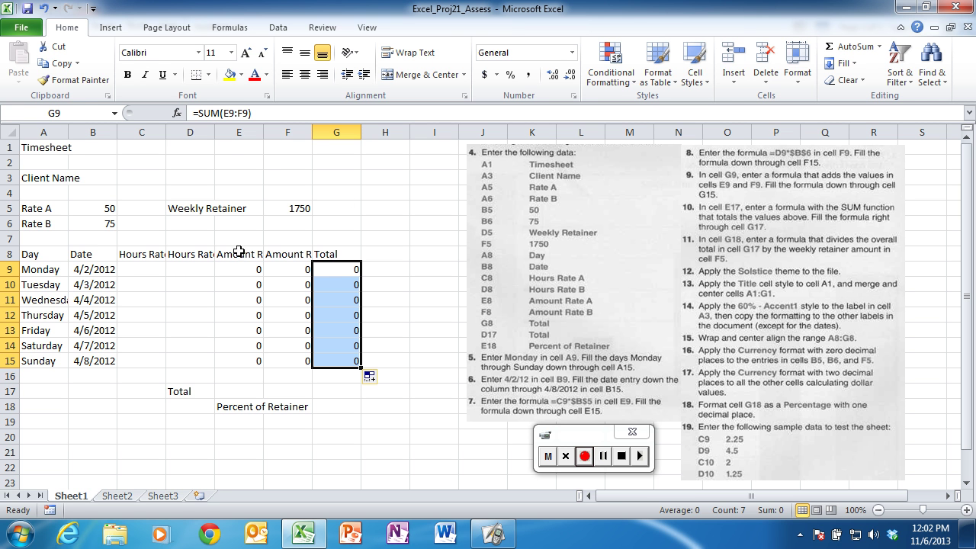
# Total the Amount Rate A column in cell E17 with =SUM(E9:E16) and fill the formula across through cell G17
pyautogui.click(242, 391)
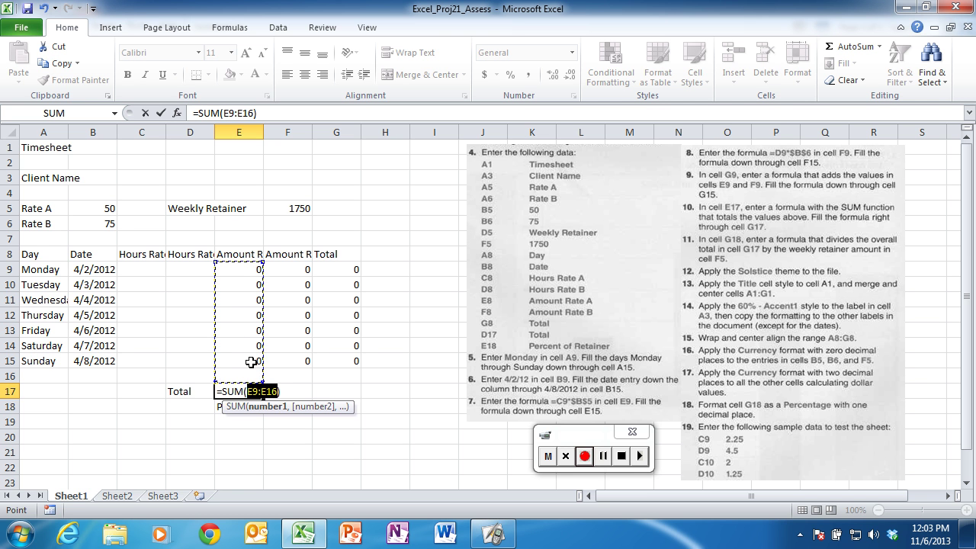
pyautogui.press('Return')
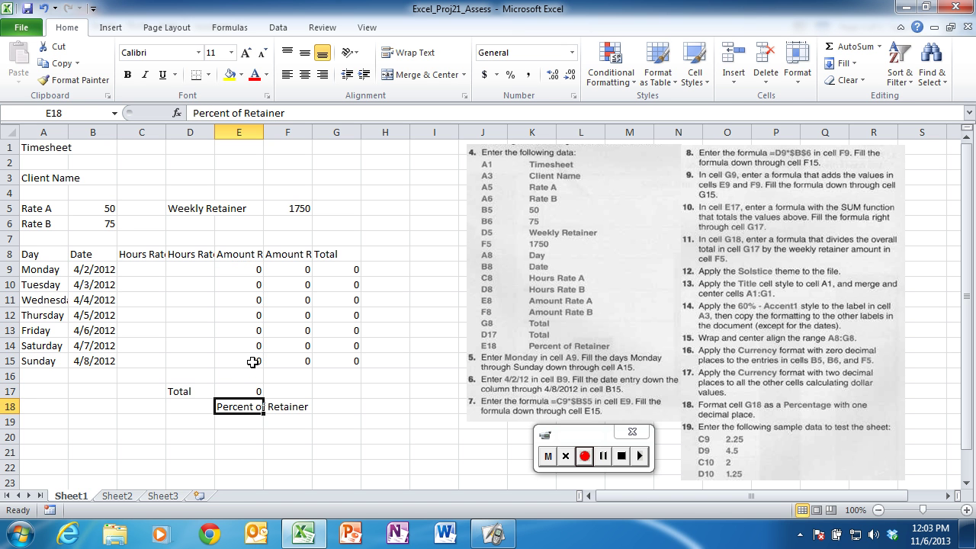
pyautogui.click(246, 390)
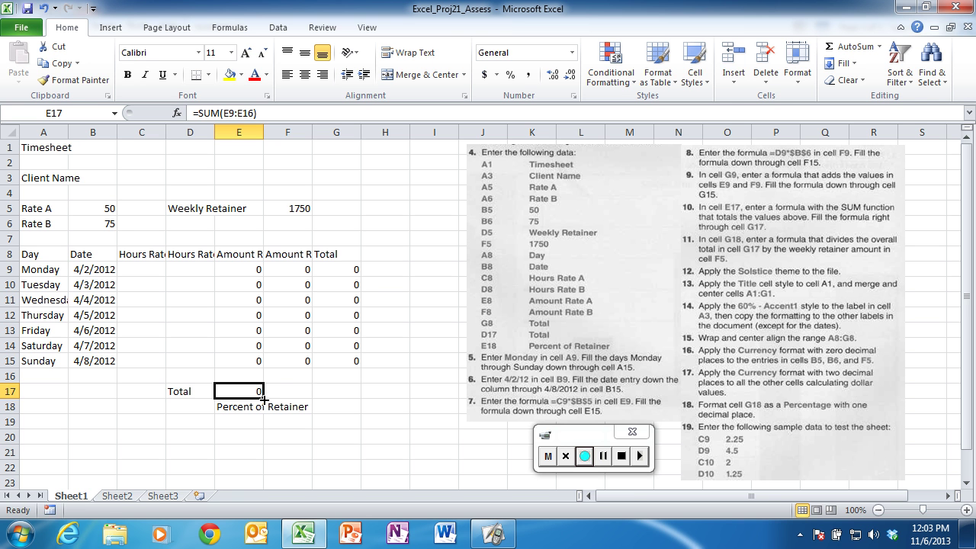
pyautogui.moveTo(263, 397); pyautogui.dragTo(339, 393)
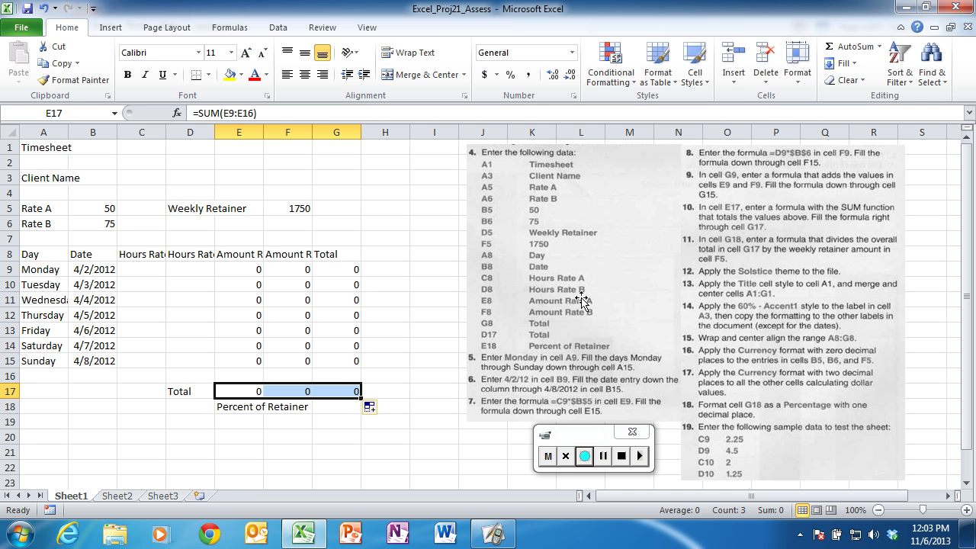
# Enter the formula =G17/F5 in cell G18 to divide the overall total by the weekly retainer
pyautogui.click(343, 406)
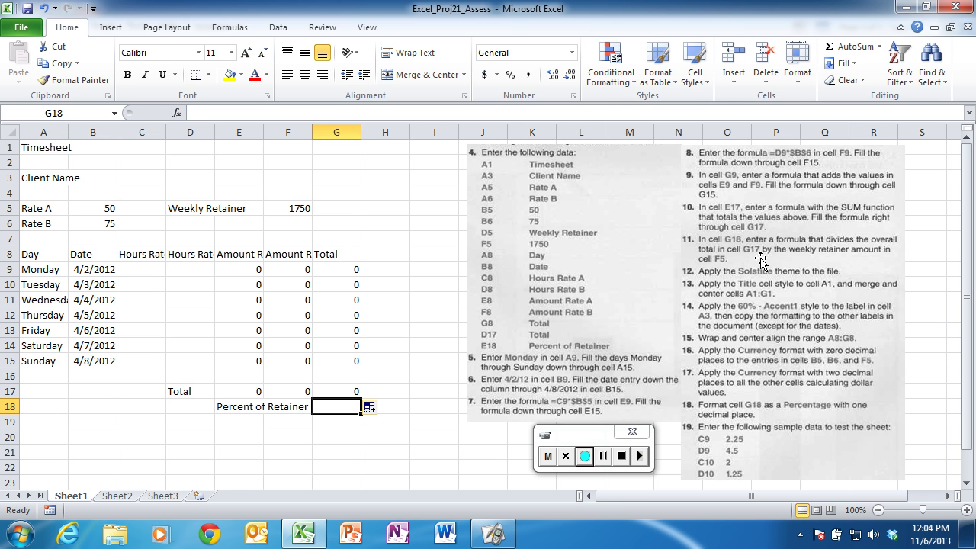
pyautogui.write('=')
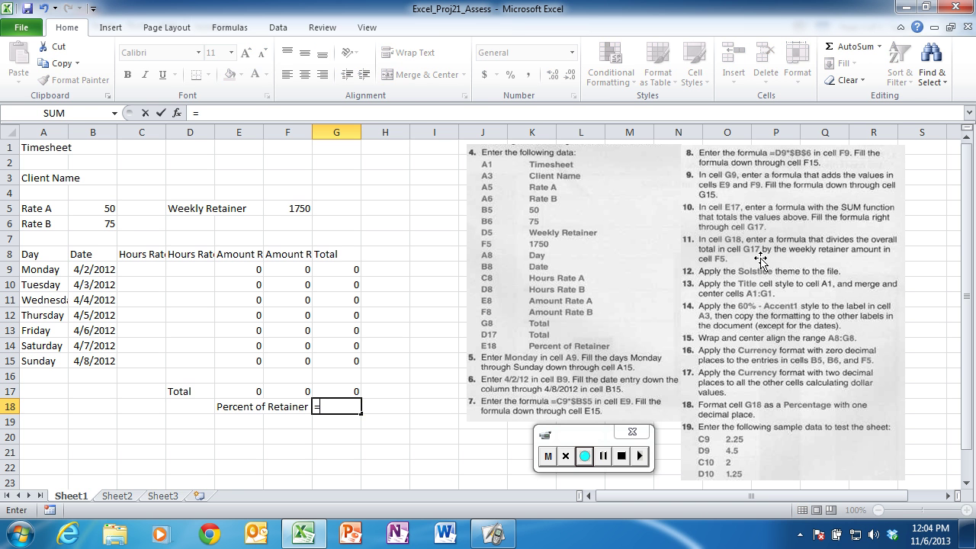
pyautogui.click(342, 389)
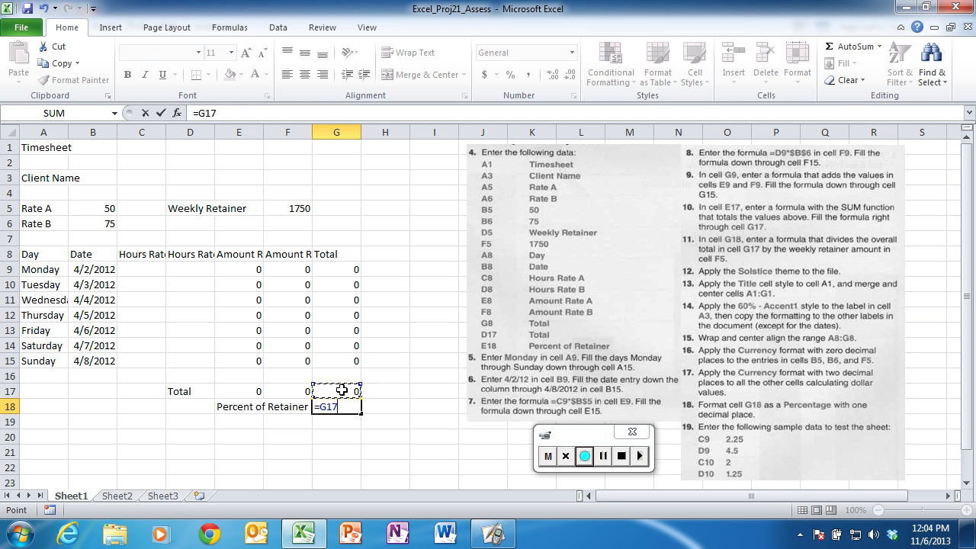
pyautogui.write('/')
pyautogui.click(299, 208)
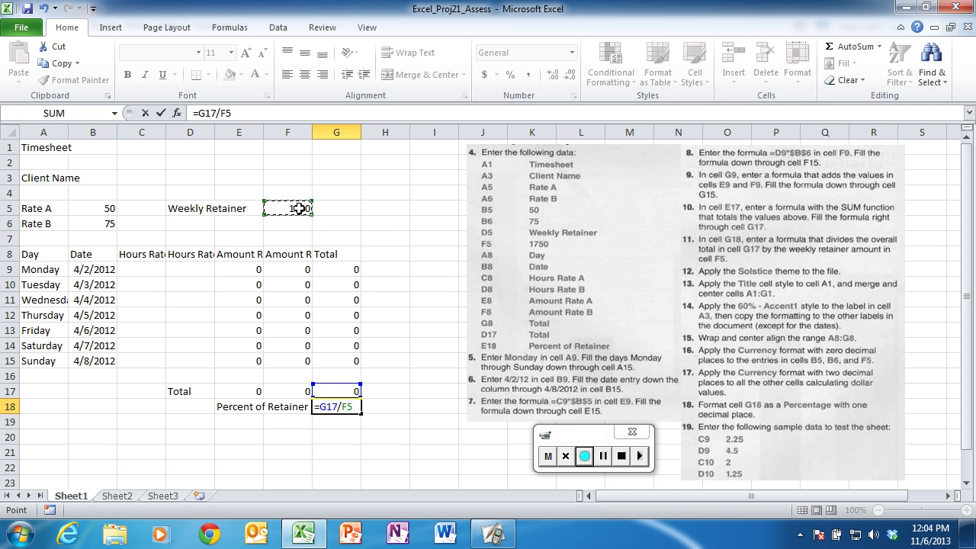
pyautogui.press('Return')
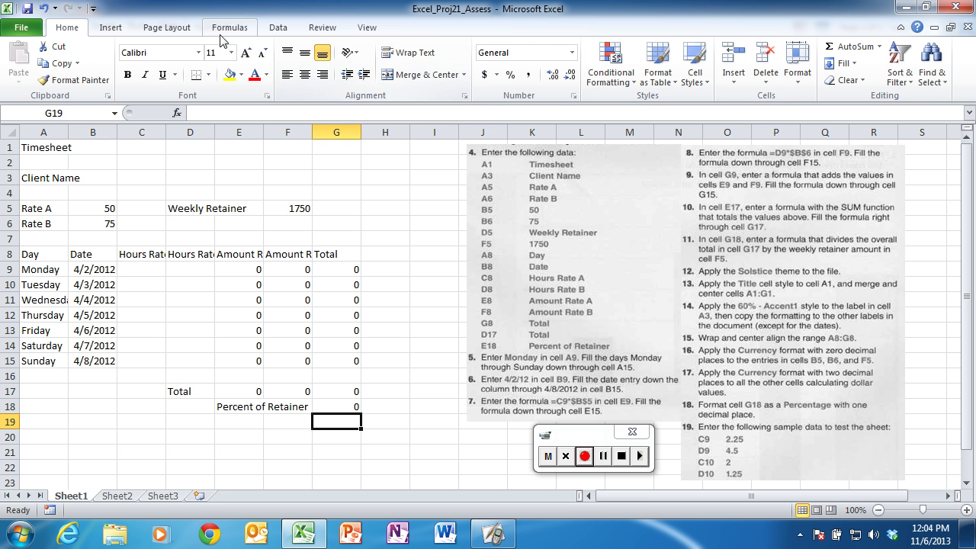
# Apply the Solstice theme to the workbook and move the second instructions picture closer to the first so its full text fits in view
pyautogui.click(162, 31)
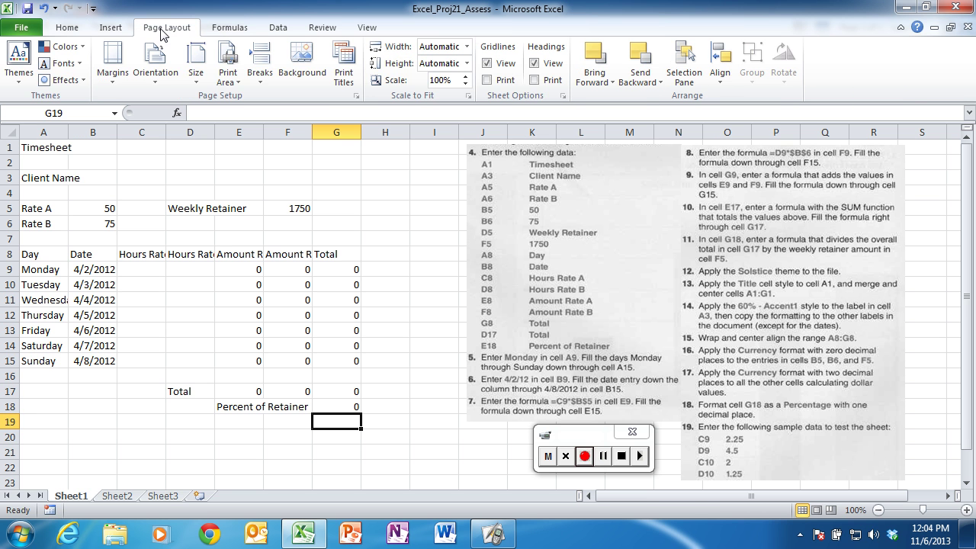
pyautogui.click(21, 65)
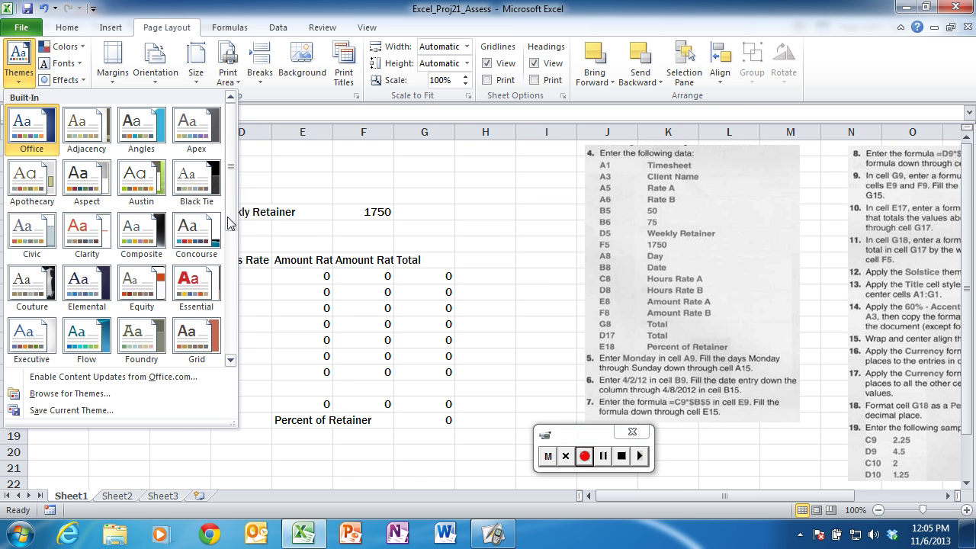
pyautogui.moveTo(230, 221); pyautogui.dragTo(239, 350)
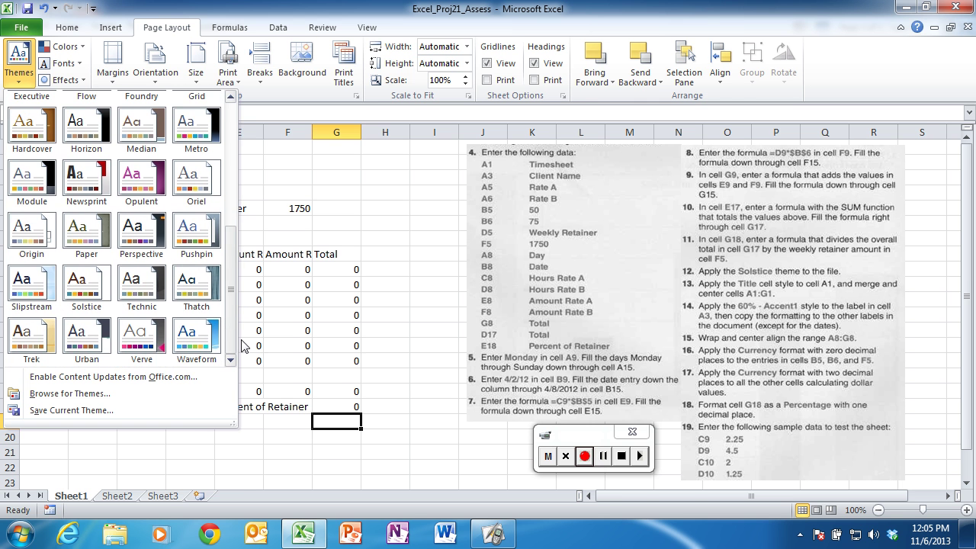
pyautogui.click(93, 296)
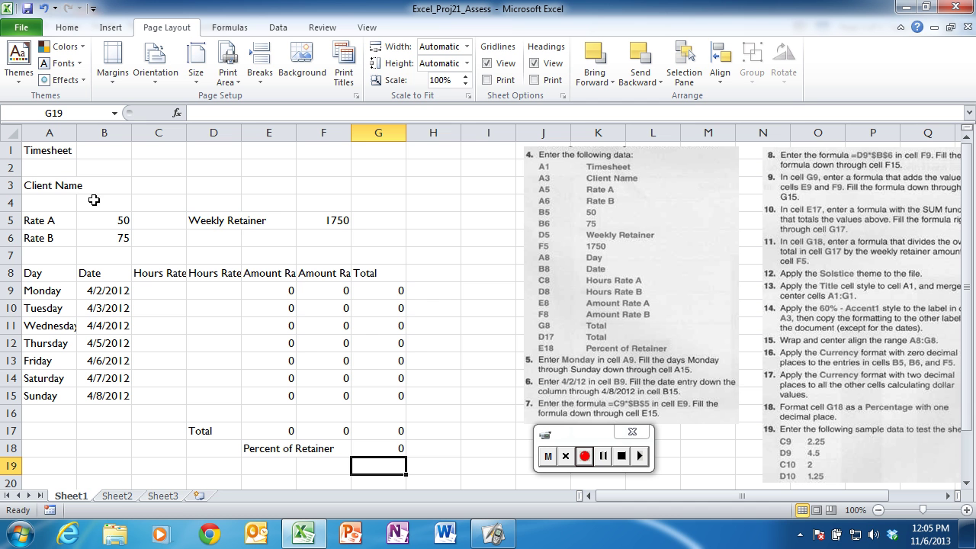
pyautogui.click(793, 294)
pyautogui.moveTo(789, 292); pyautogui.dragTo(709, 294)
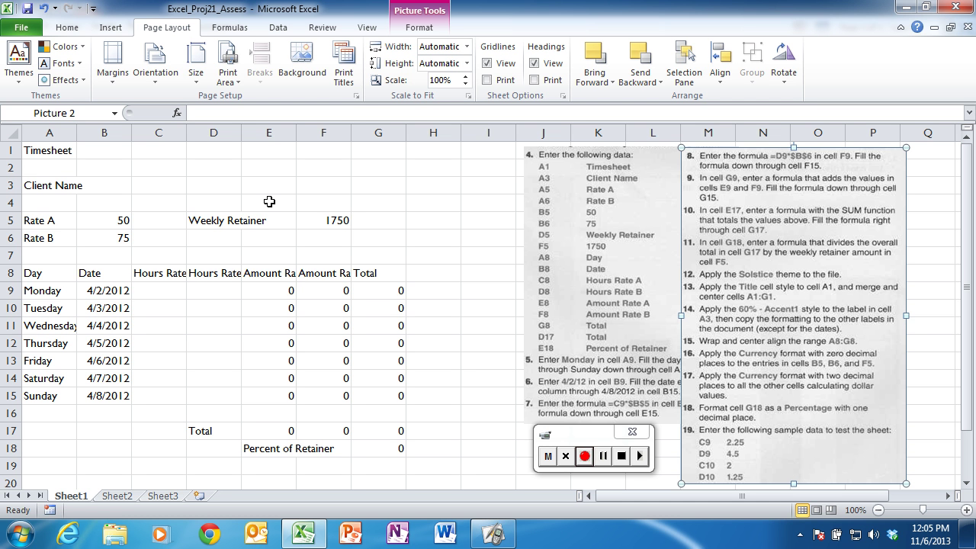
# Apply the Title cell style to cell A1 and merge and center the range A1:G1
pyautogui.click(57, 152)
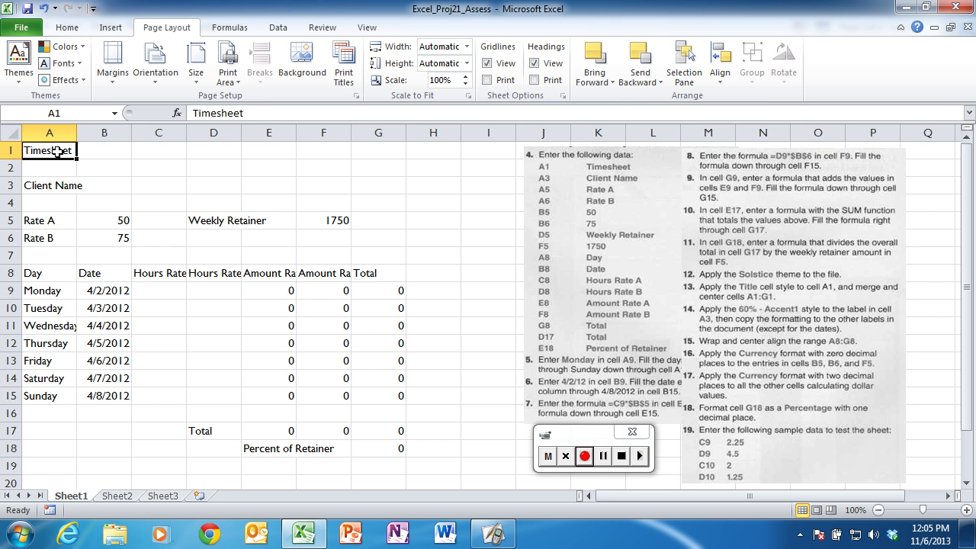
pyautogui.click(66, 29)
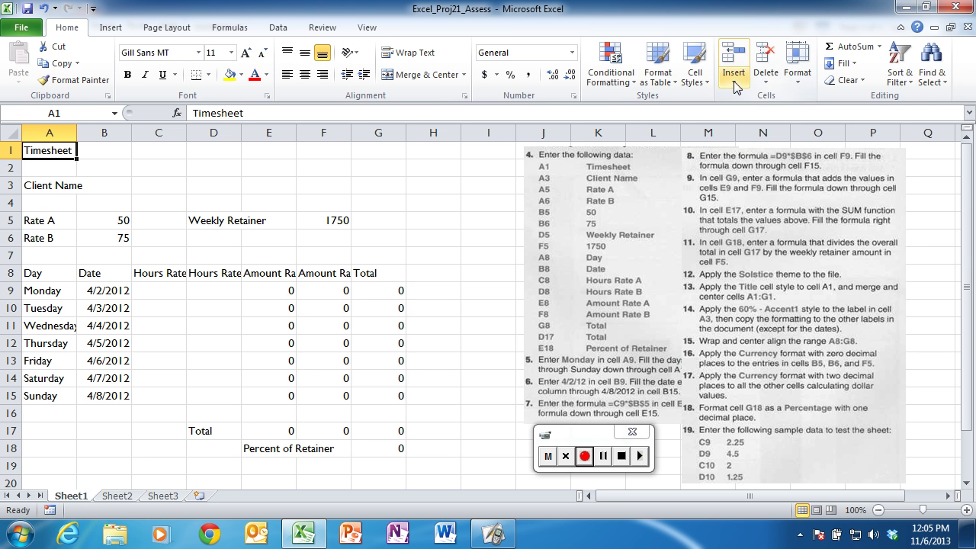
pyautogui.click(702, 70)
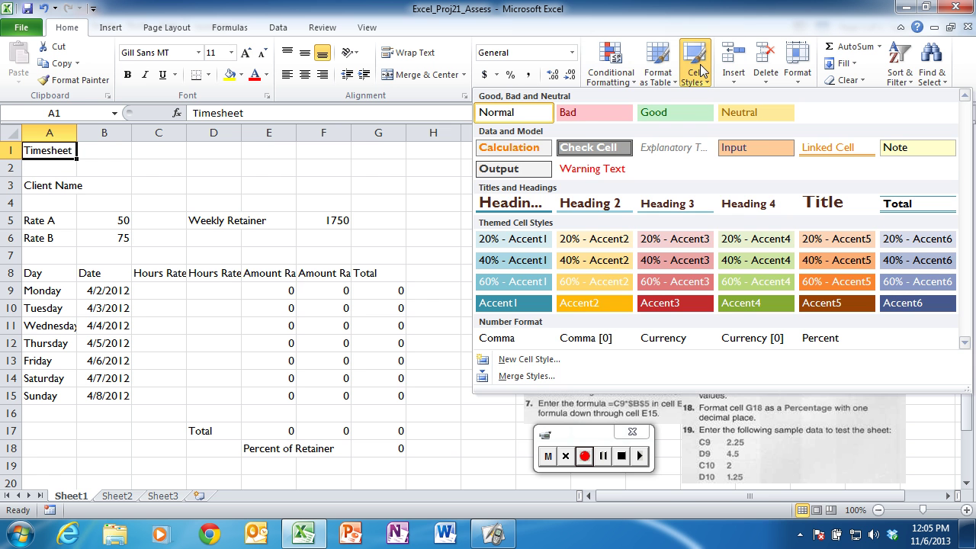
pyautogui.click(826, 209)
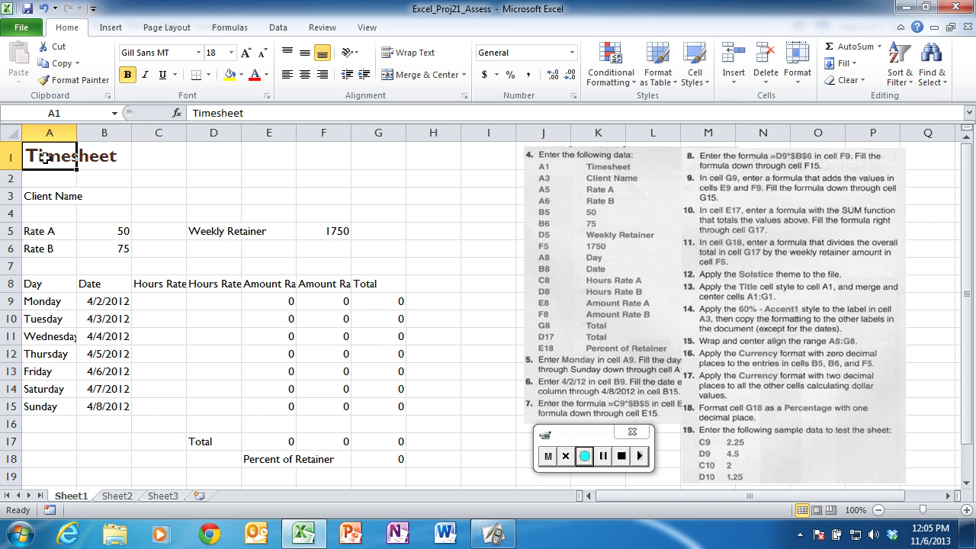
pyautogui.moveTo(46, 157); pyautogui.dragTo(372, 150)
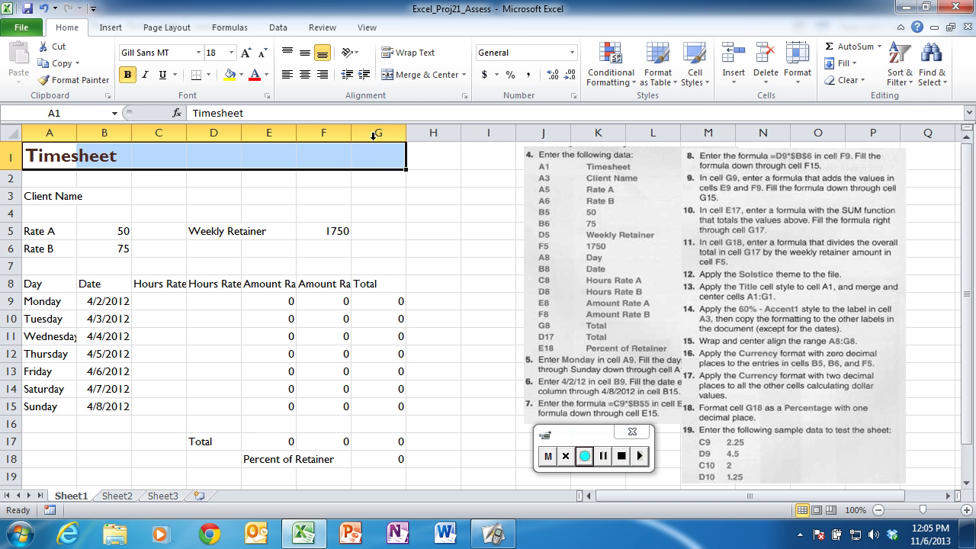
pyautogui.click(416, 78)
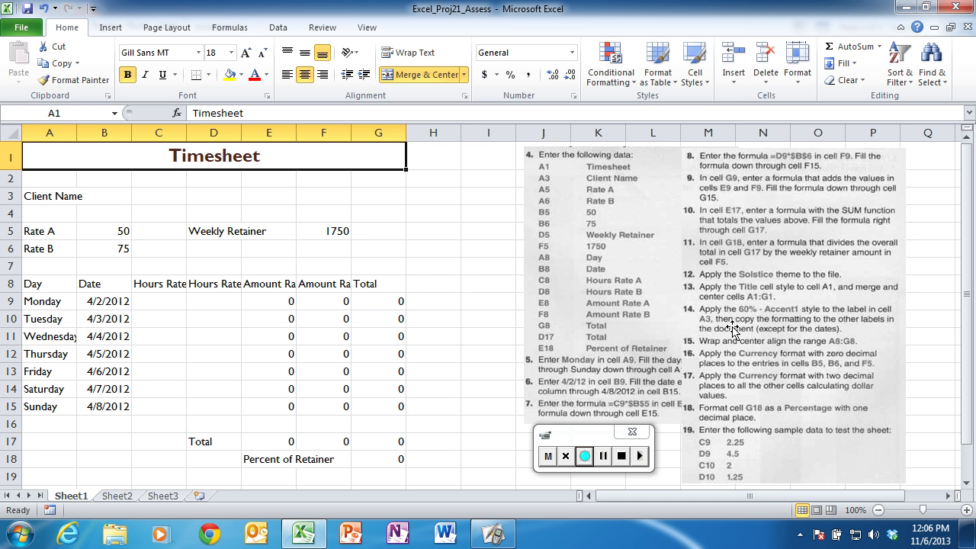
# Apply the 60% - Accent1 cell style to the Client Name label in cell A3
pyautogui.click(51, 197)
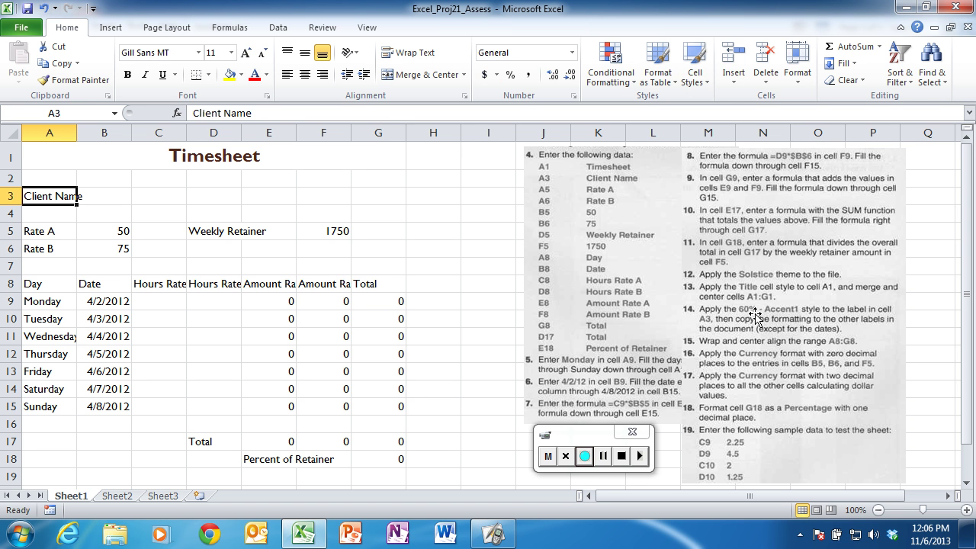
pyautogui.click(700, 73)
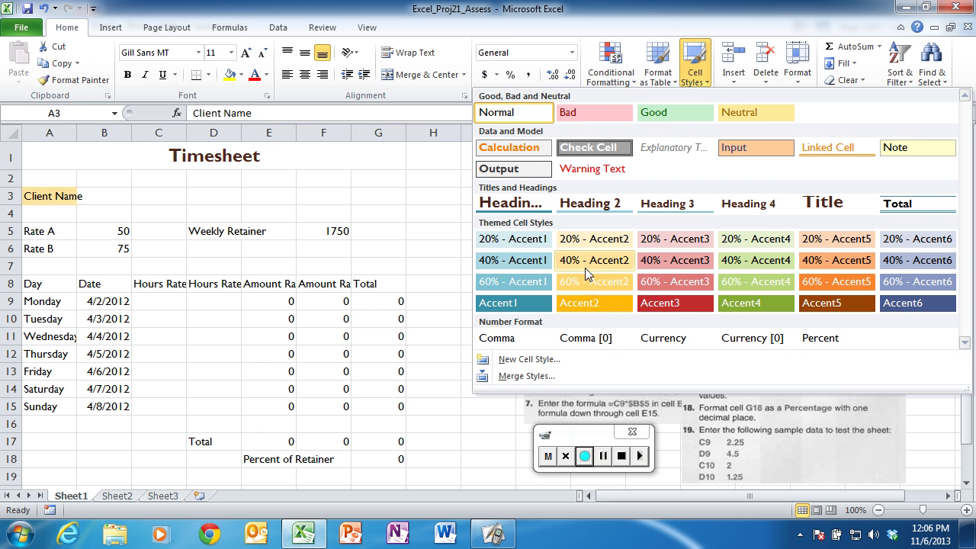
pyautogui.click(529, 288)
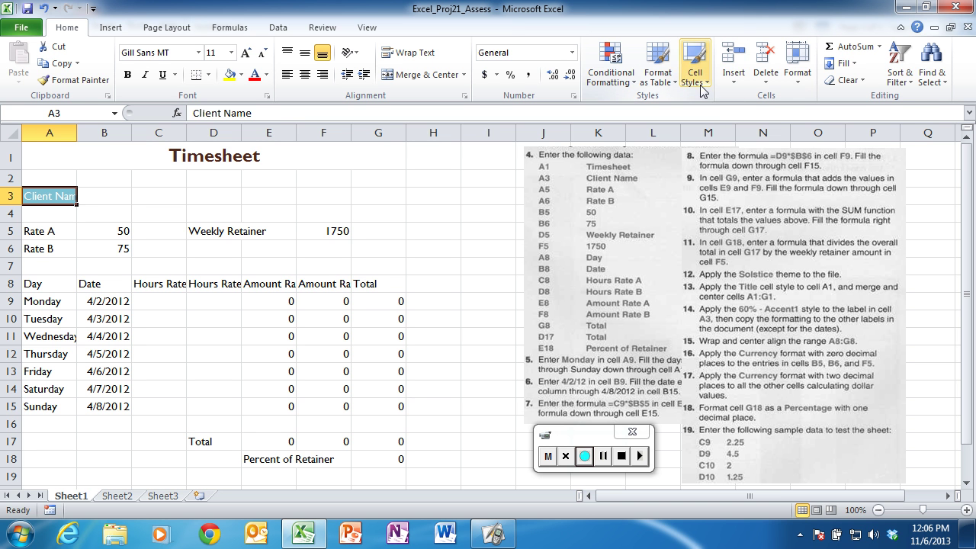
# Copy the formatting of cell A3 to the labels in A5:A6, D5, A8:G8, A9:A15, D17 and E18 with Format Painter
pyautogui.click(84, 80)
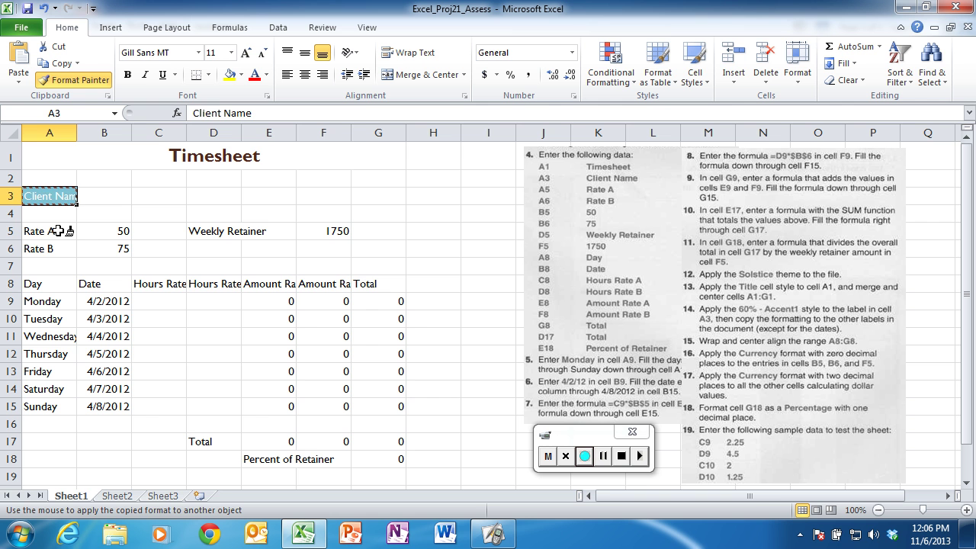
pyautogui.moveTo(58, 230); pyautogui.dragTo(53, 248)
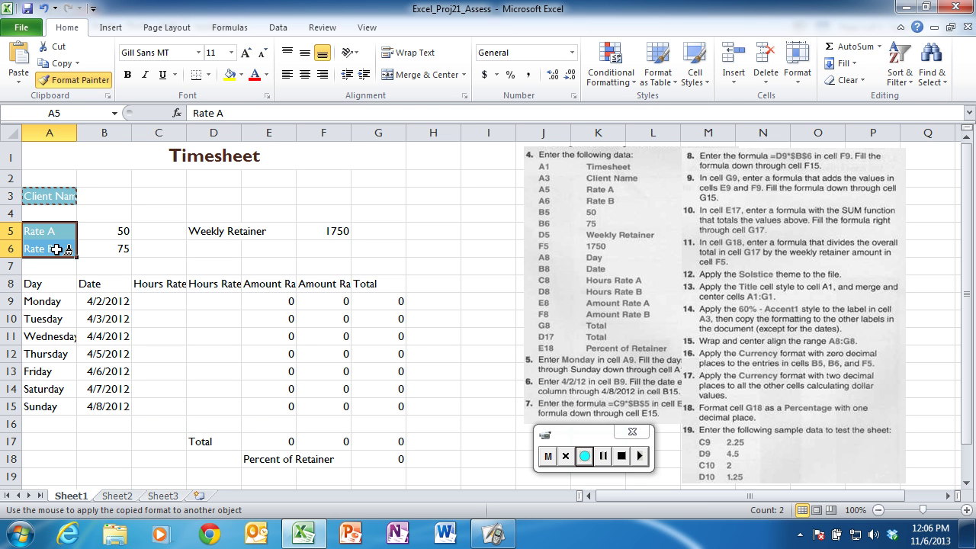
pyautogui.click(192, 231)
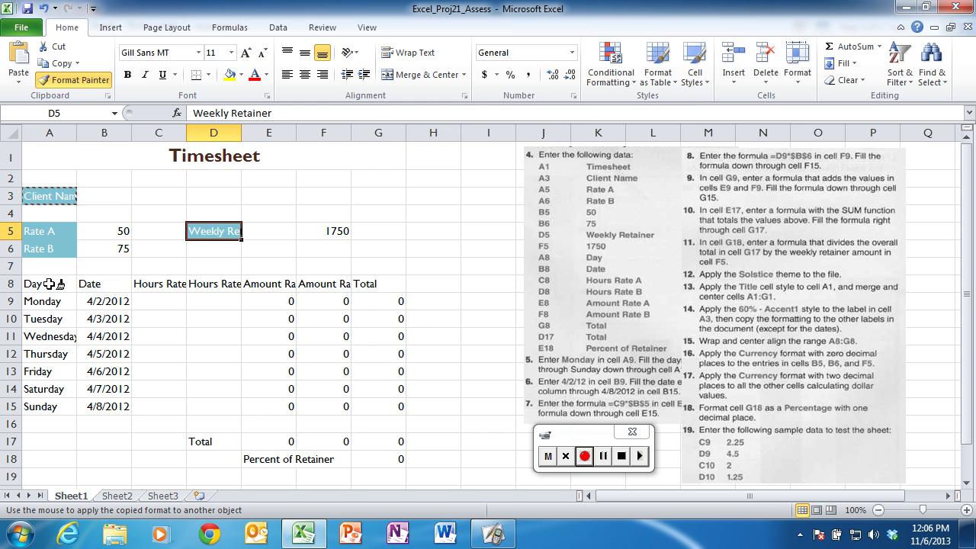
pyautogui.moveTo(53, 284); pyautogui.dragTo(362, 284)
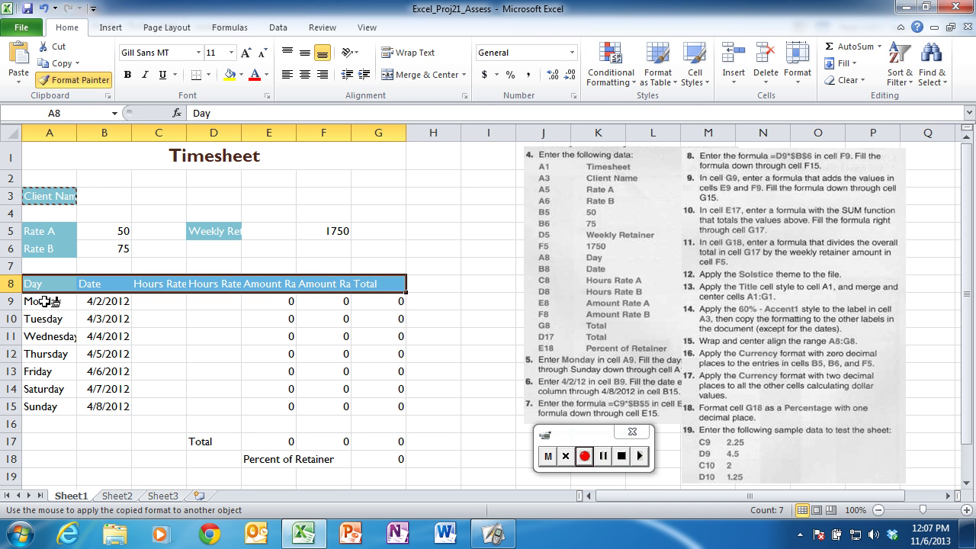
pyautogui.moveTo(42, 301)
pyautogui.mouseDown()
pyautogui.moveTo(32, 336)
pyautogui.moveTo(48, 403)
pyautogui.mouseUp()
pyautogui.click(215, 440)
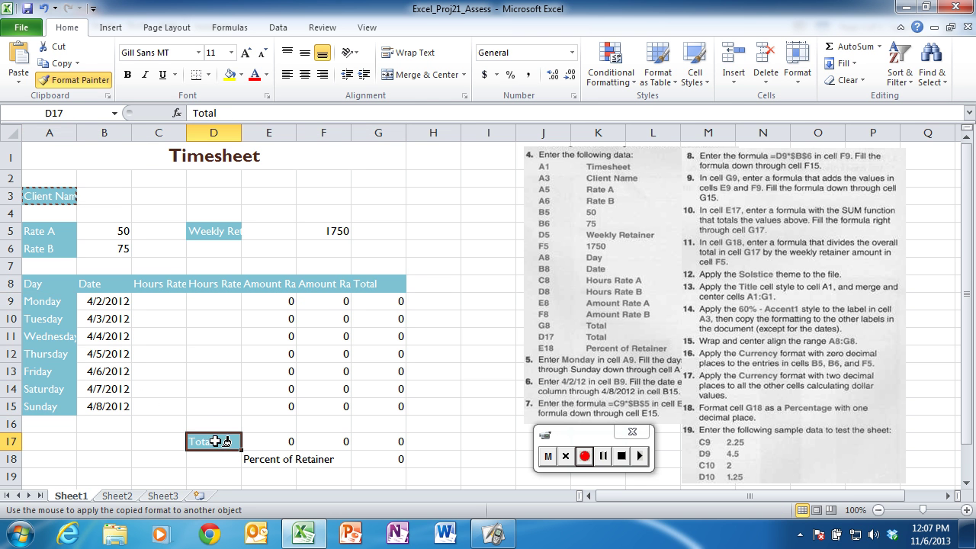
pyautogui.click(257, 458)
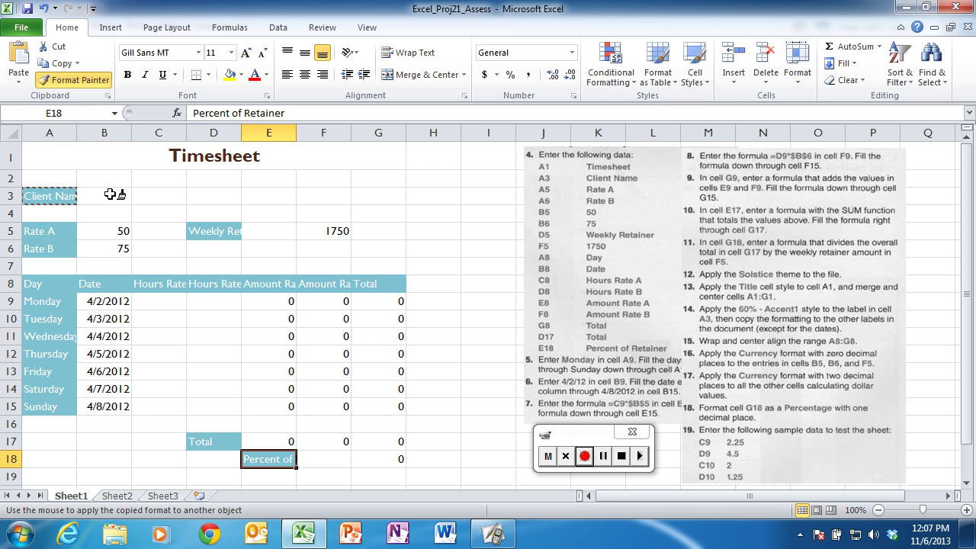
pyautogui.press('Escape')
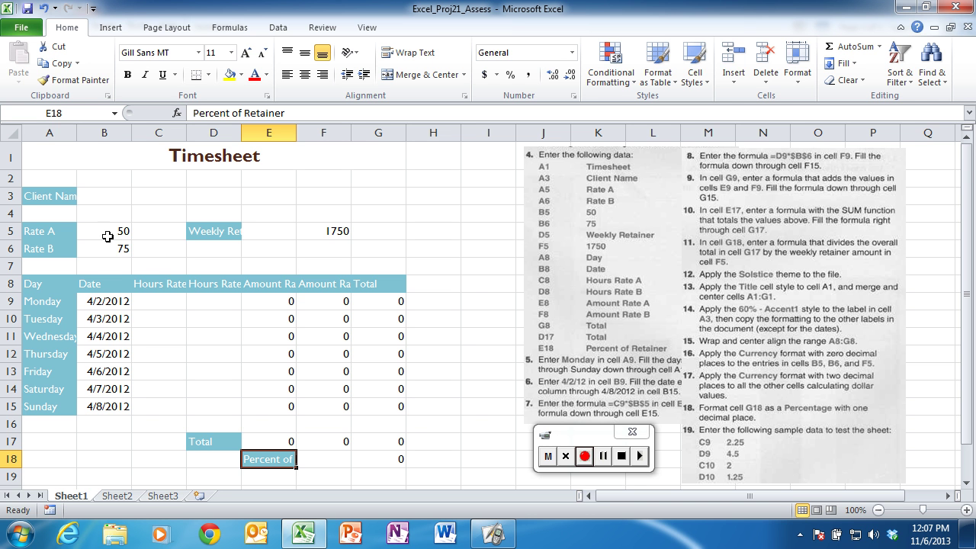
# Wrap the text of the column headings in A8:G8 and center them horizontally
pyautogui.click(43, 286)
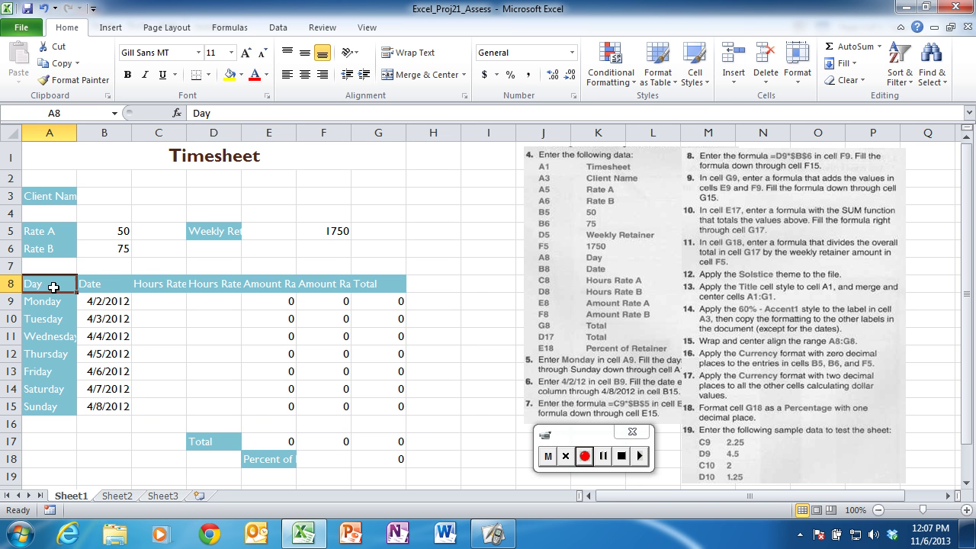
pyautogui.moveTo(54, 287); pyautogui.dragTo(375, 283)
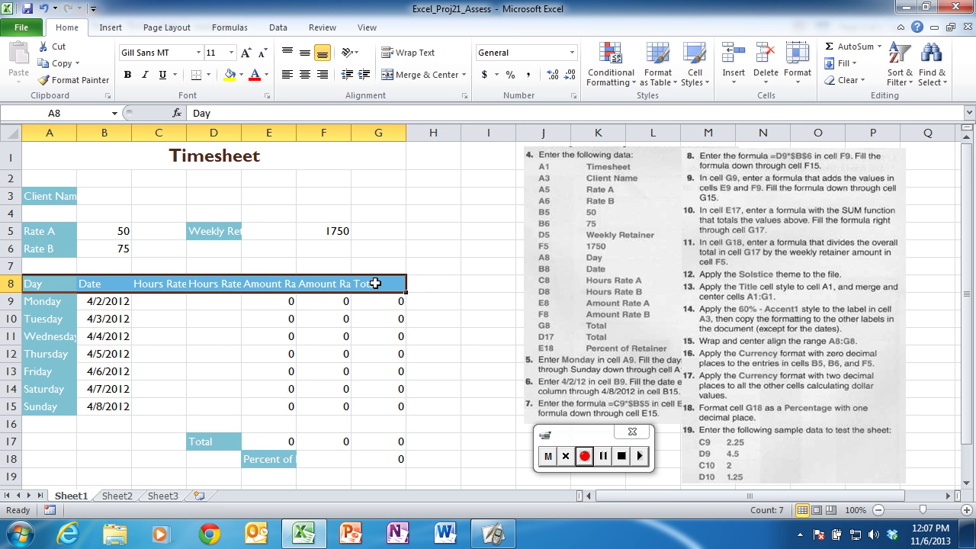
pyautogui.click(407, 55)
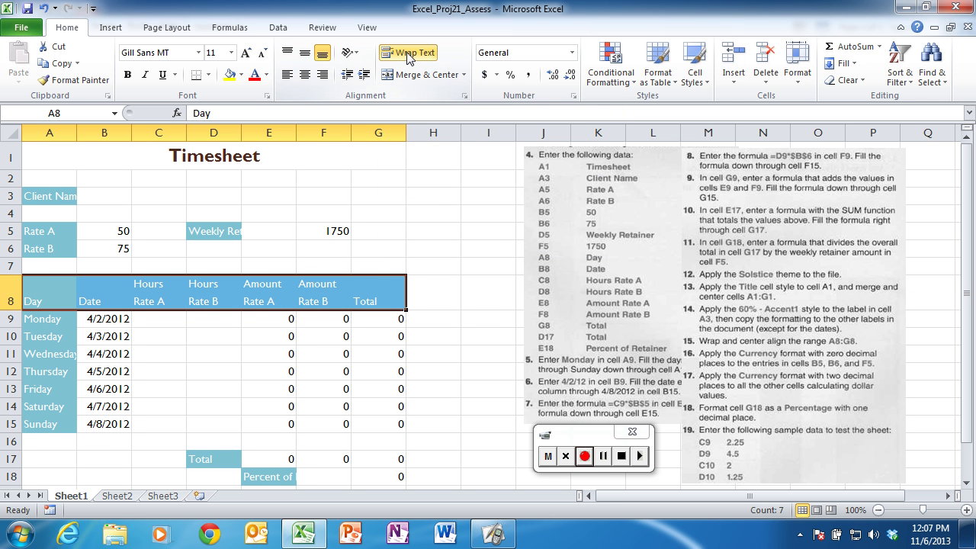
pyautogui.click(304, 75)
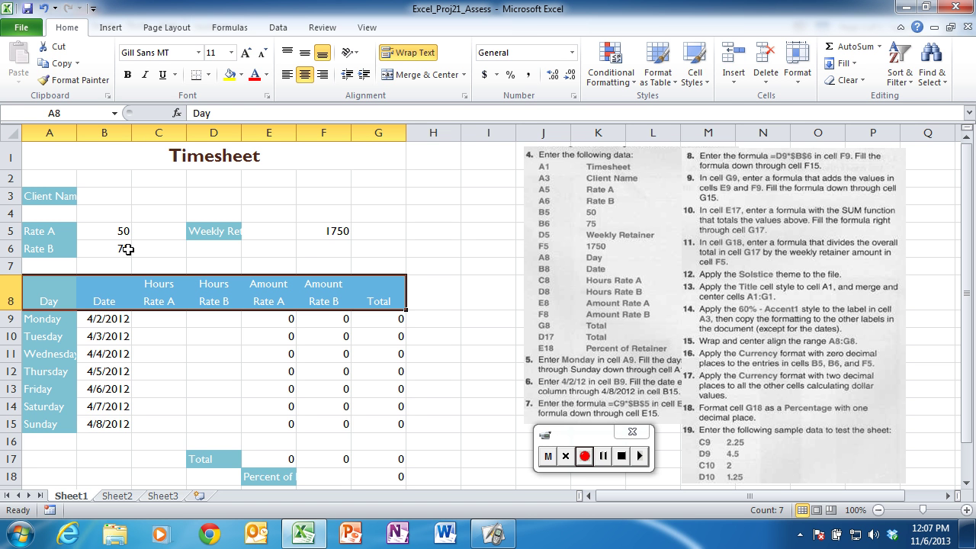
# Format the rates in cells B5:B6 as Currency with zero decimal places
pyautogui.moveTo(108, 230); pyautogui.dragTo(111, 247)
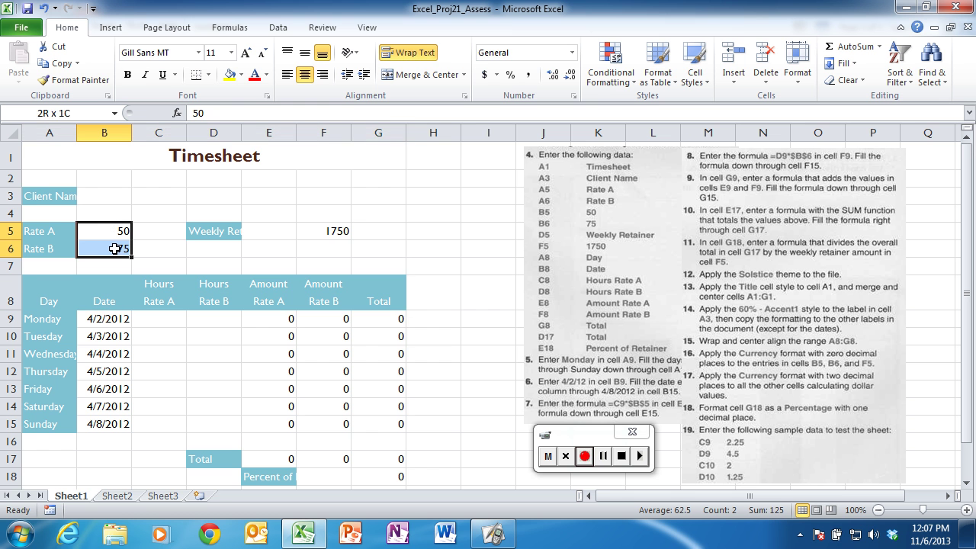
pyautogui.click(572, 55)
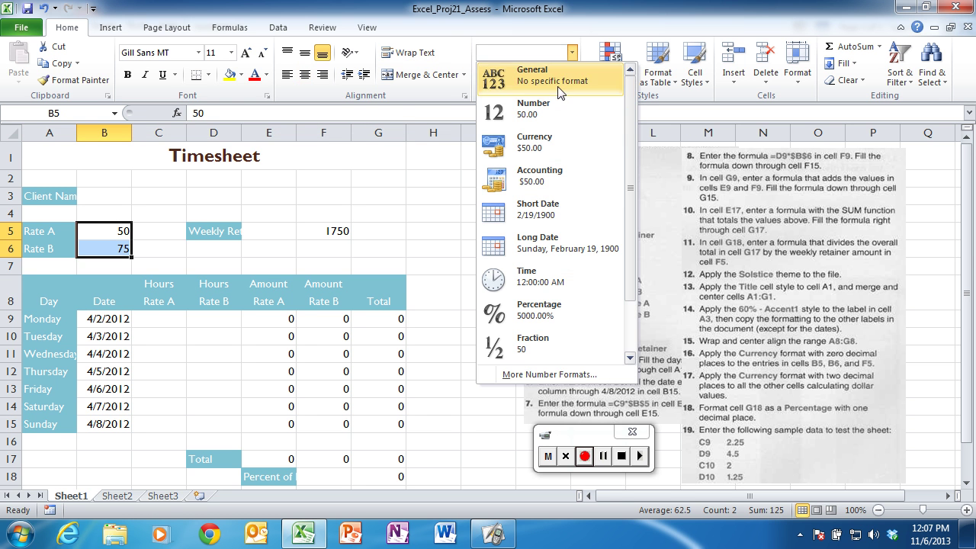
pyautogui.click(539, 139)
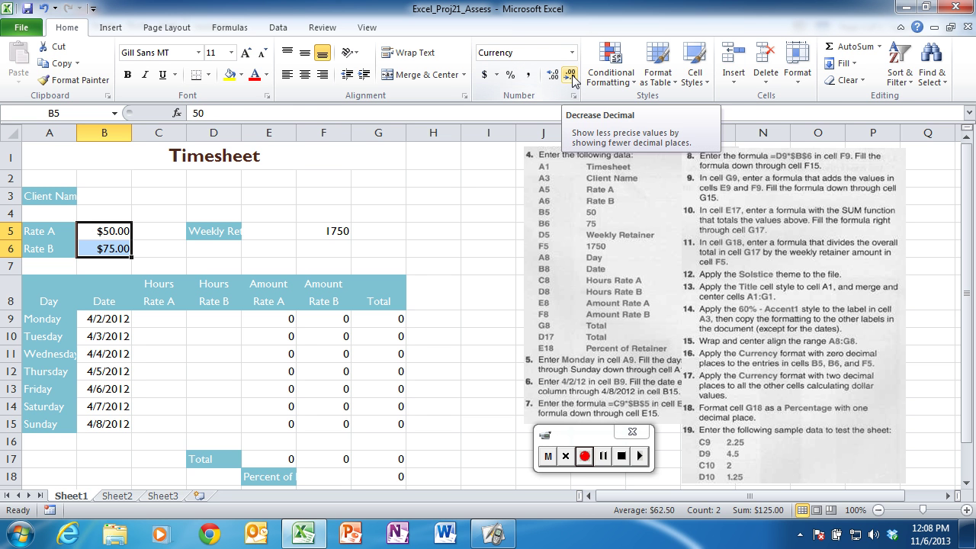
pyautogui.click(570, 75)
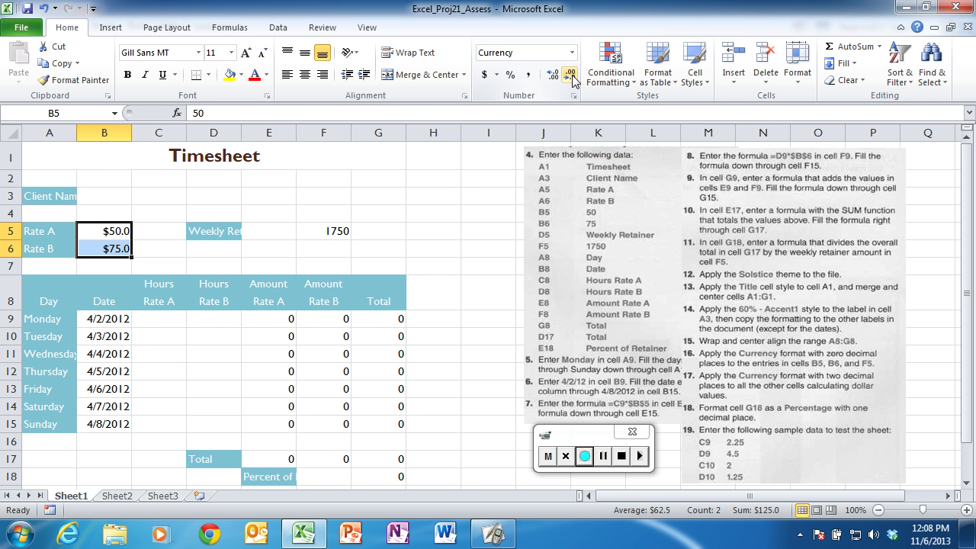
pyautogui.click(570, 74)
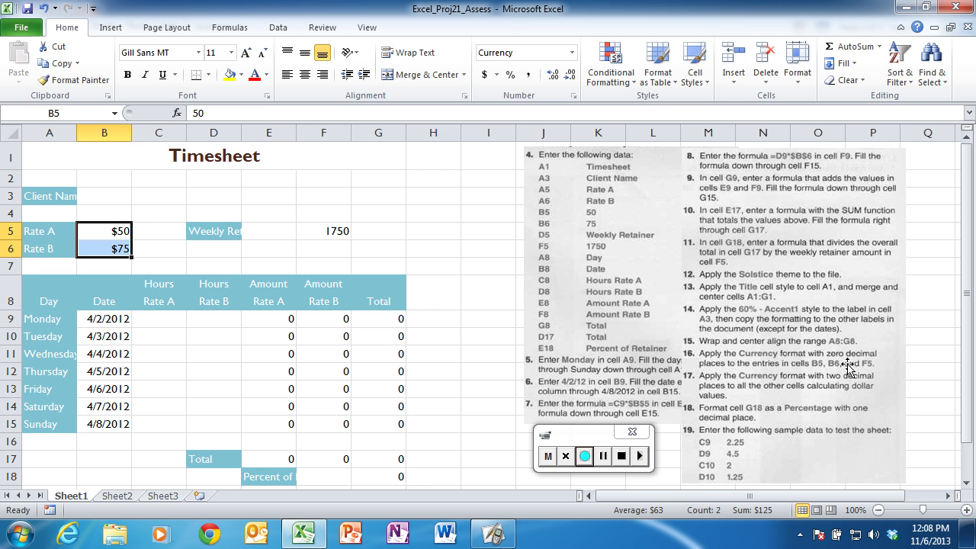
# Copy the currency format of cell B5 to the weekly retainer amount in F5 with Format Painter
pyautogui.click(107, 230)
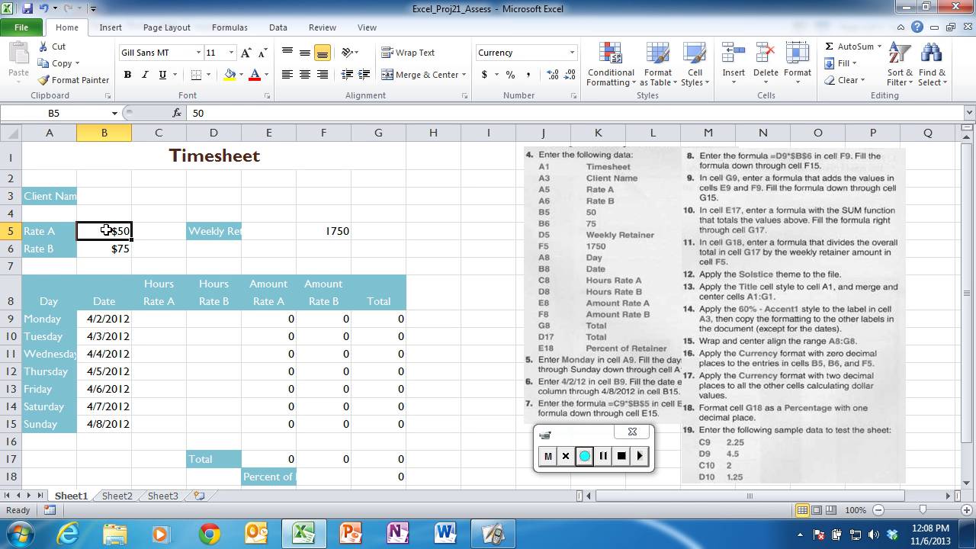
pyautogui.click(77, 84)
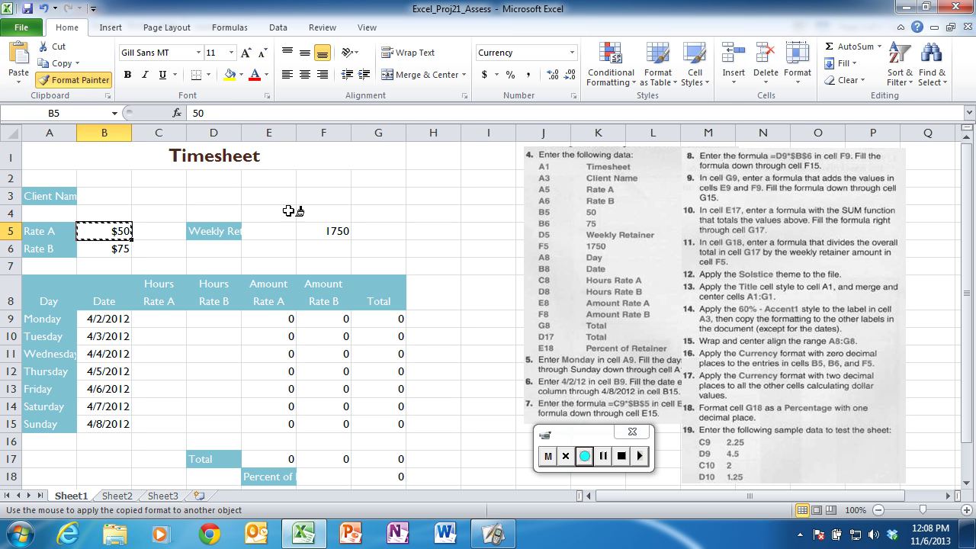
pyautogui.click(323, 231)
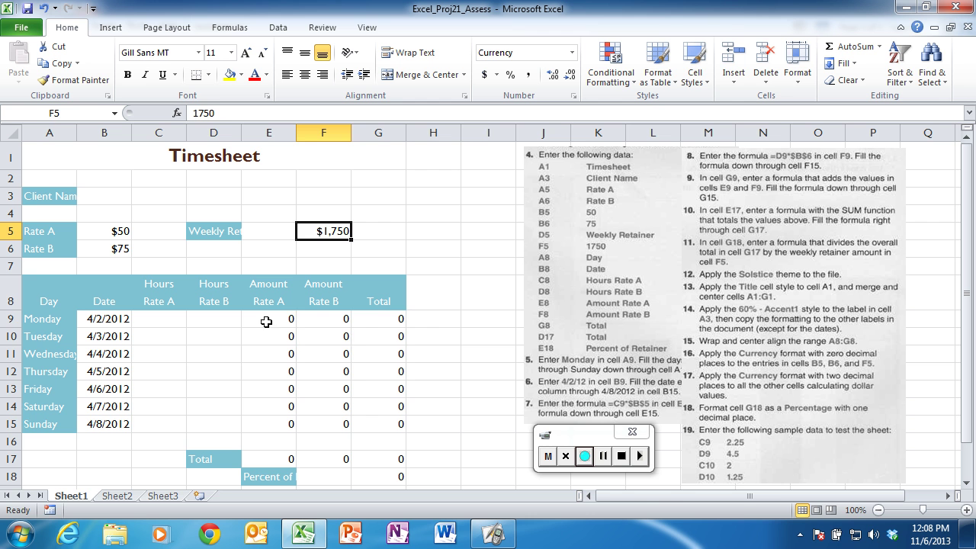
# Format the calculated dollar amounts in E9:G17 as Currency with two decimal places
pyautogui.moveTo(266, 321); pyautogui.dragTo(384, 464)
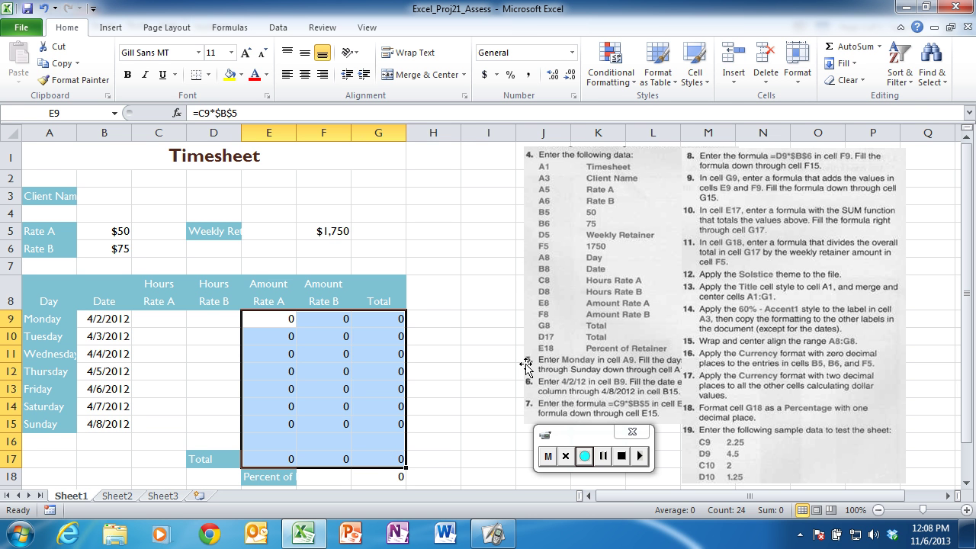
pyautogui.click(572, 53)
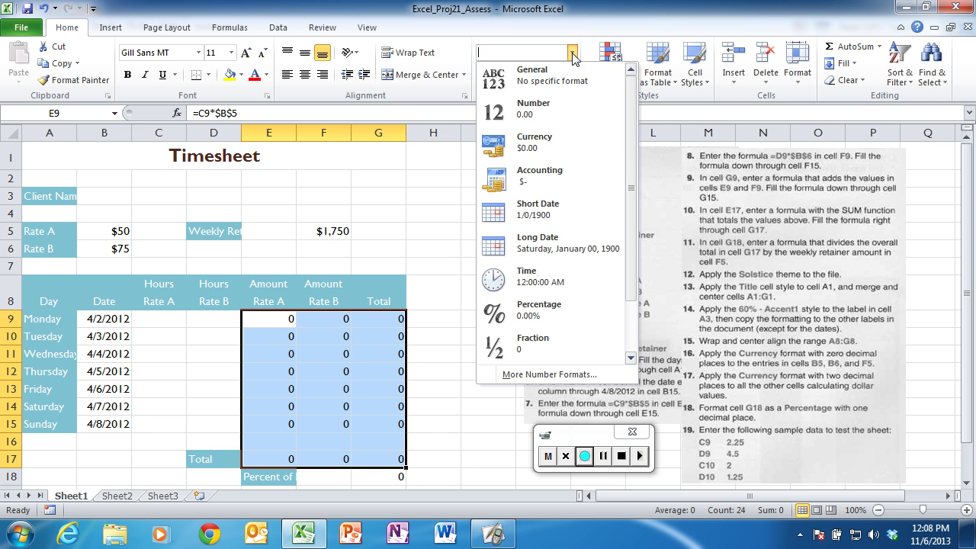
pyautogui.click(537, 149)
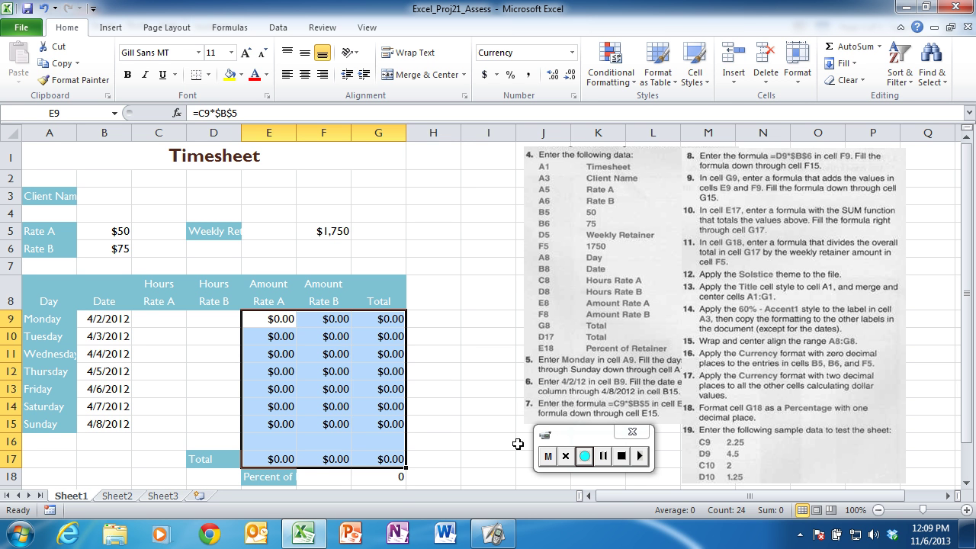
# Format the percent of retainer result in G18 as Percentage with one decimal place
pyautogui.click(385, 473)
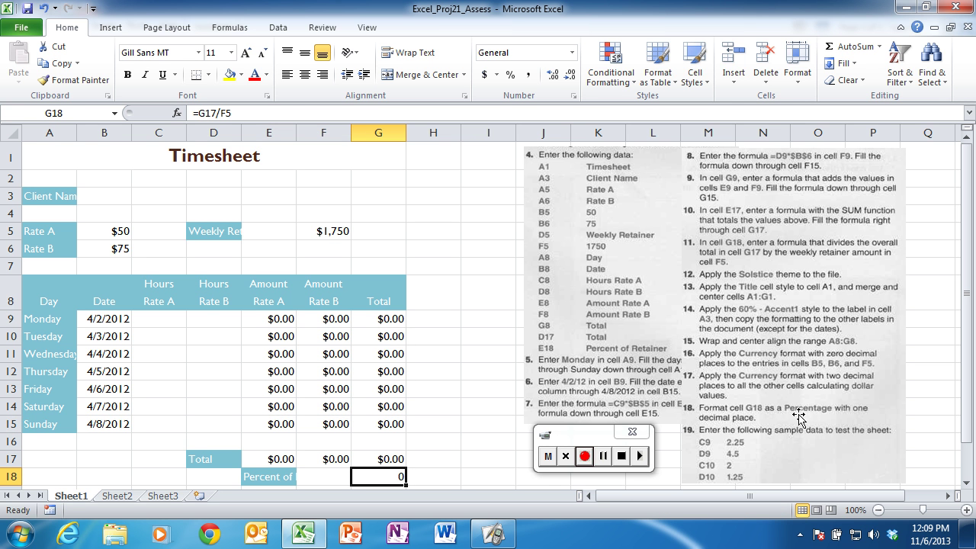
pyautogui.click(571, 54)
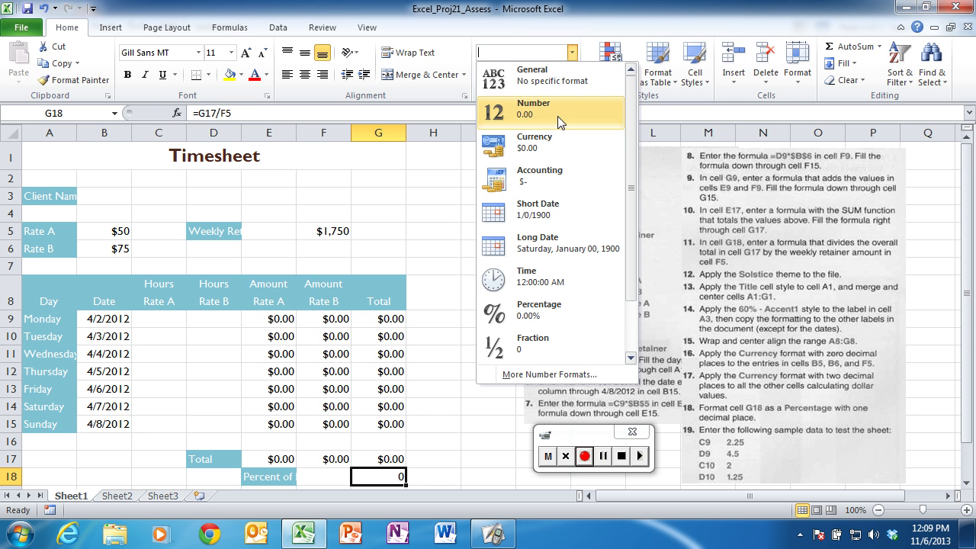
pyautogui.click(536, 316)
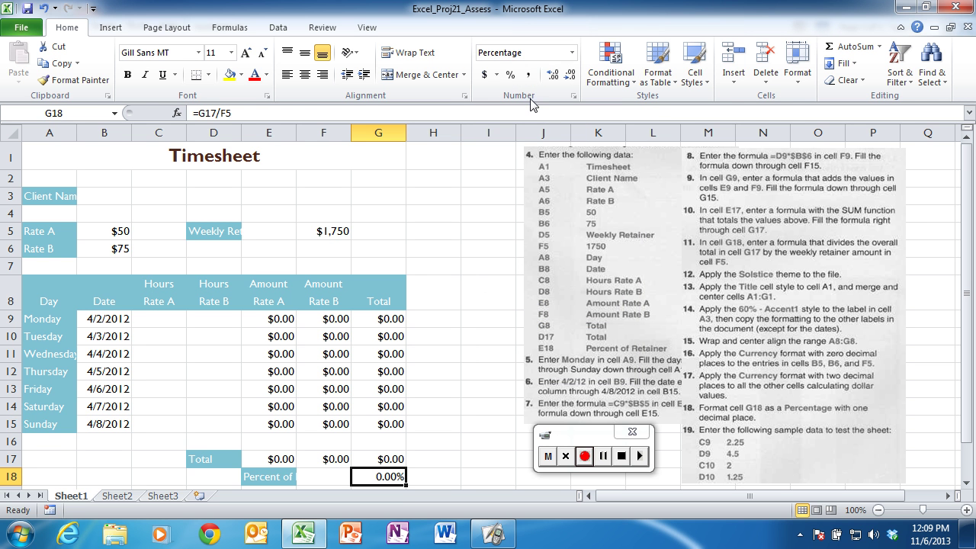
pyautogui.click(570, 76)
# Enter Monday's sample hours: 2.25 in C9 and 4.5 in D9
pyautogui.click(160, 317)
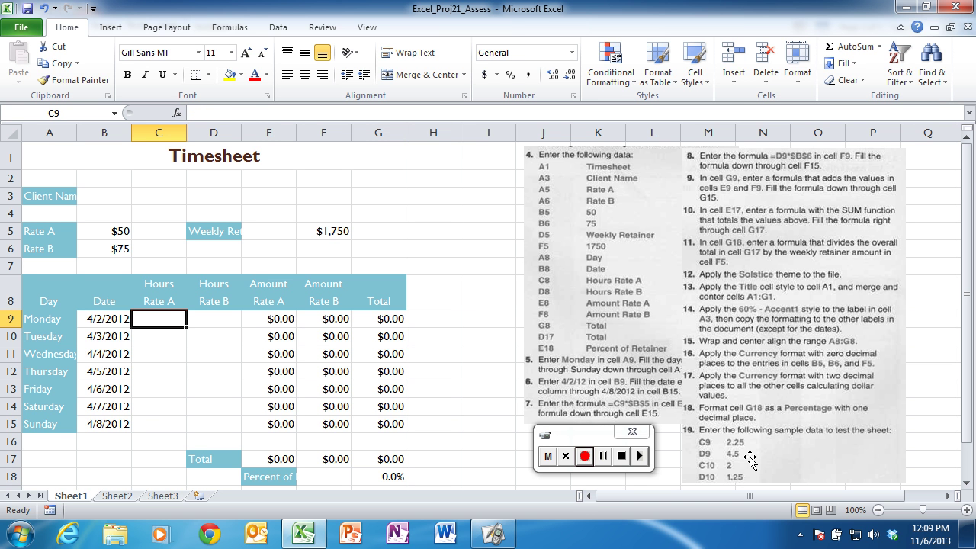
pyautogui.write('2.25')
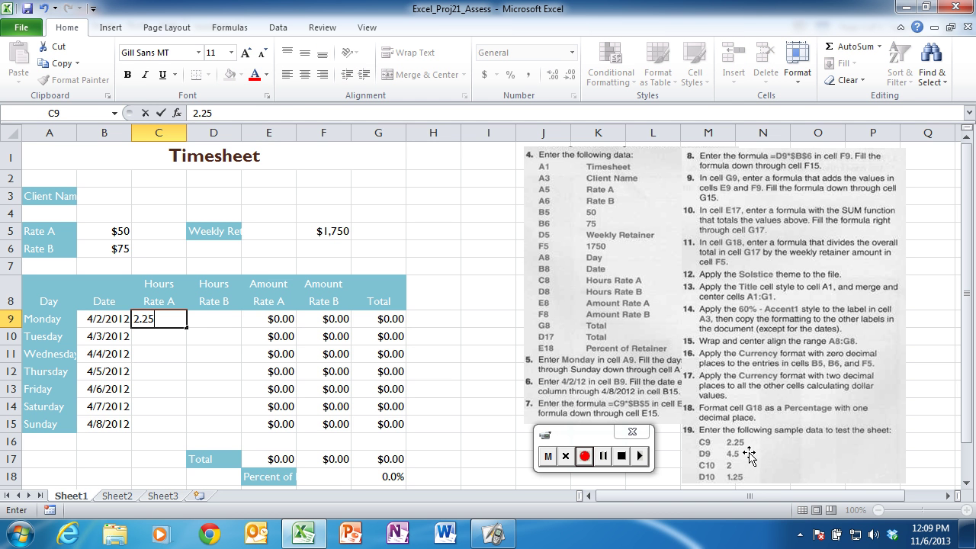
pyautogui.click(208, 320)
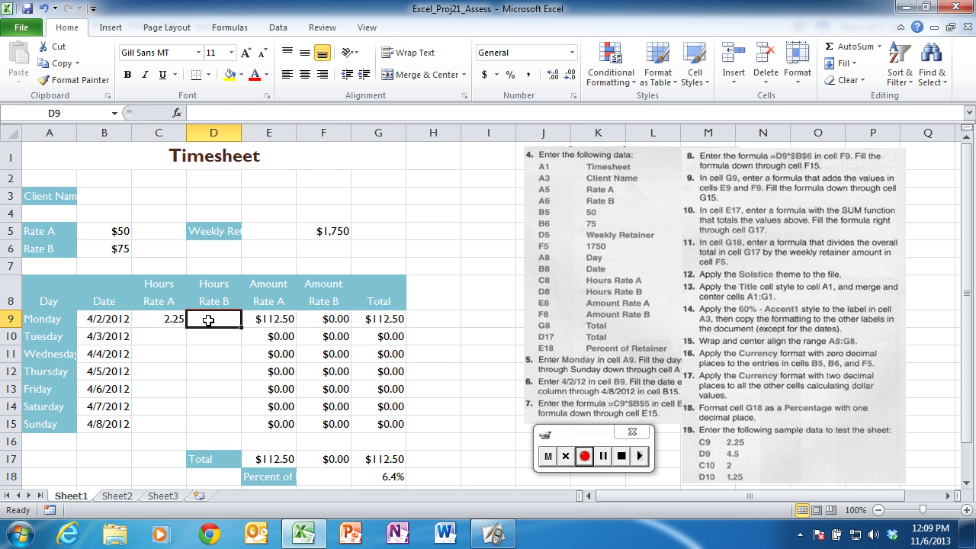
pyautogui.write('4.5')
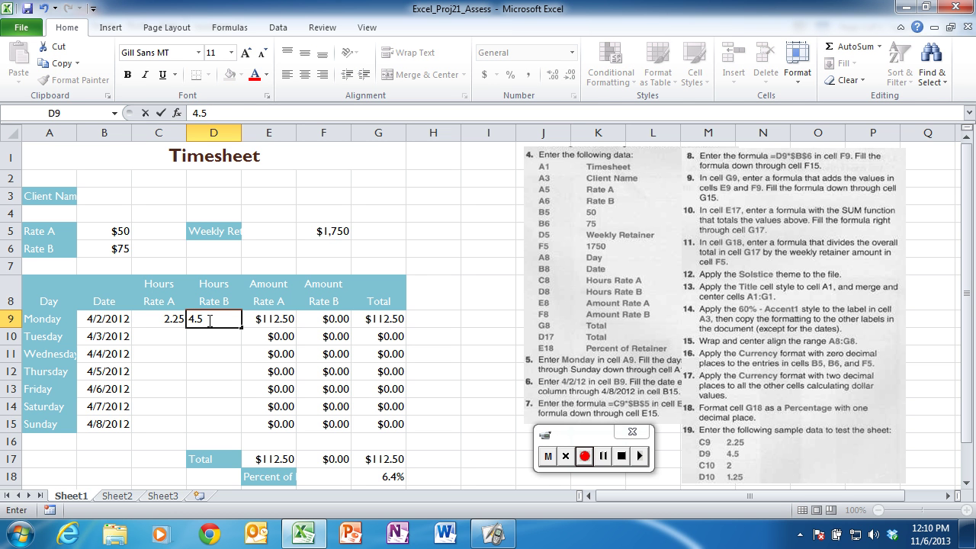
pyautogui.press('Return')
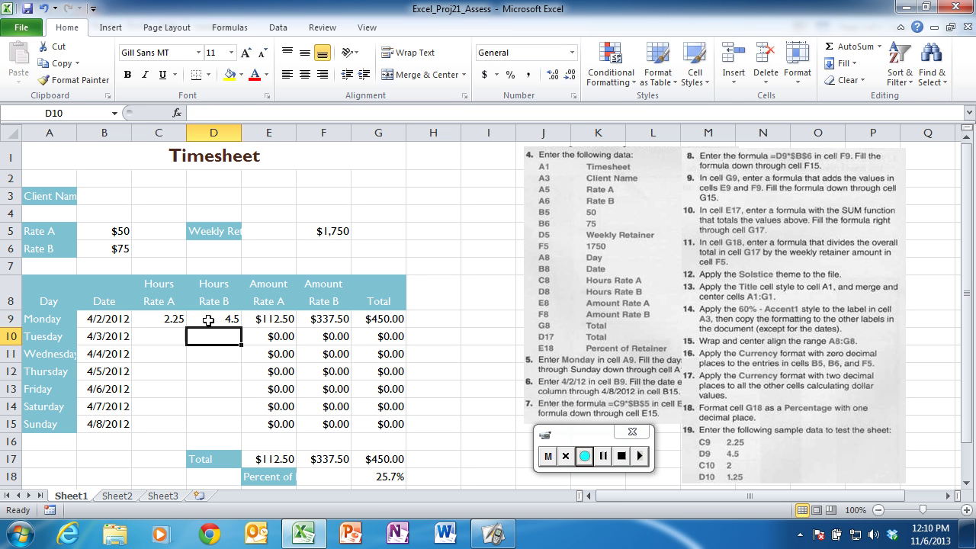
# Enter Tuesday's sample hours: 2 in C10 and 1.25 in D10
pyautogui.click(166, 333)
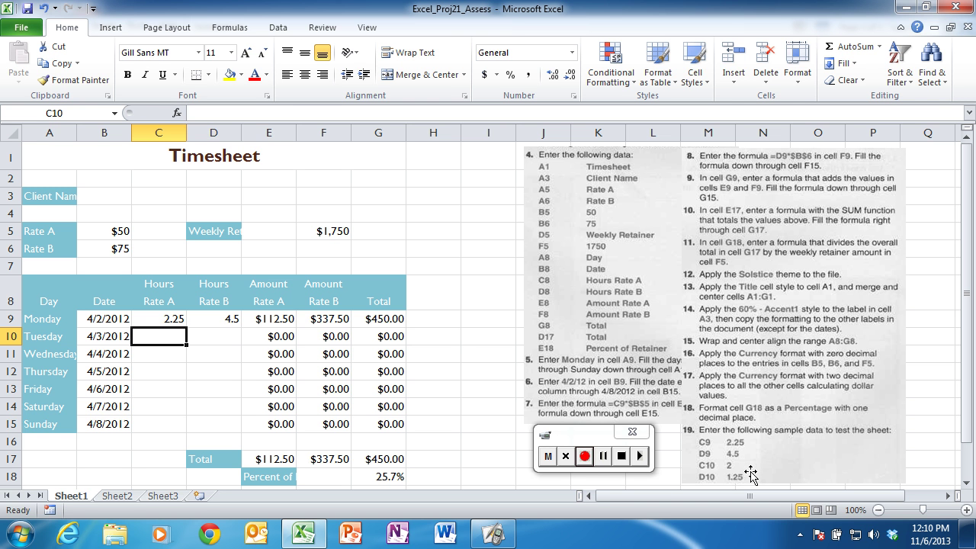
pyautogui.write('2')
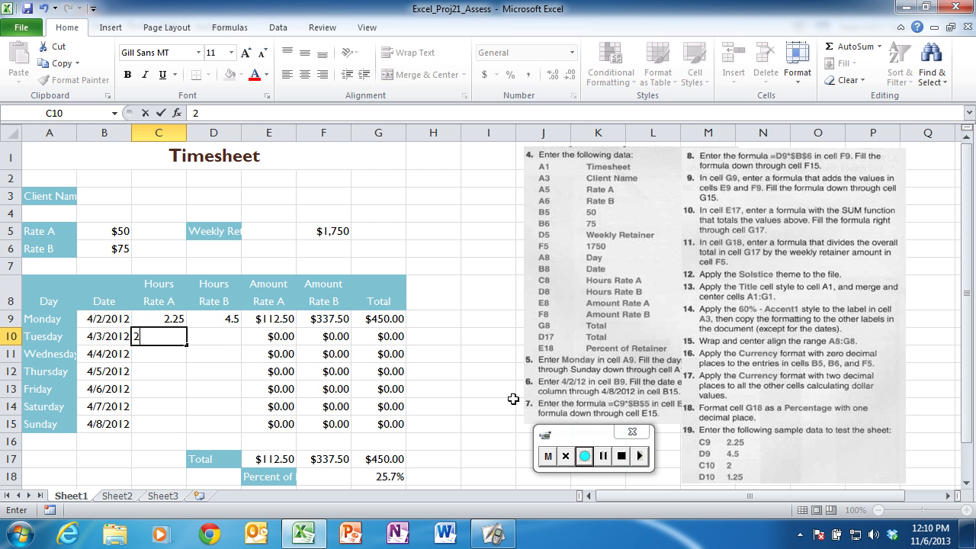
pyautogui.click(218, 336)
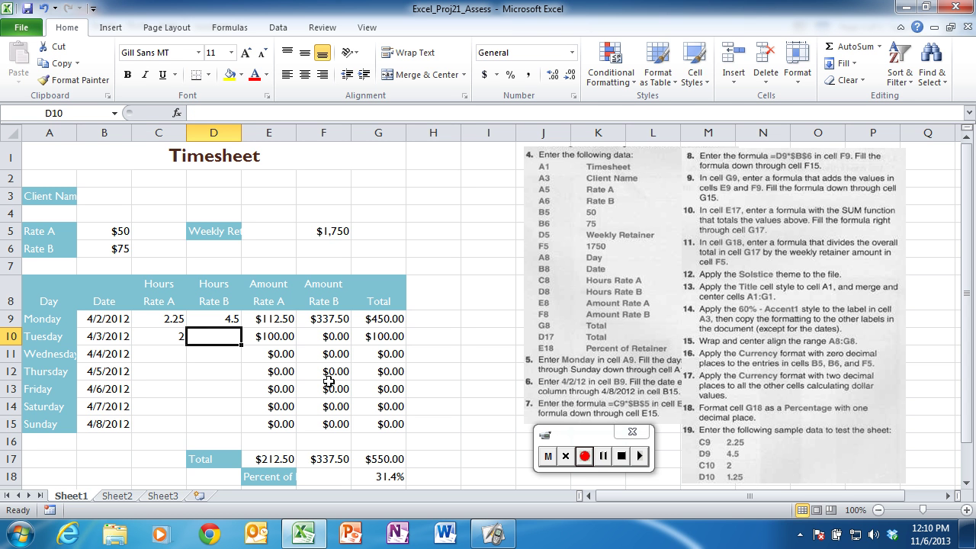
pyautogui.write('1.25')
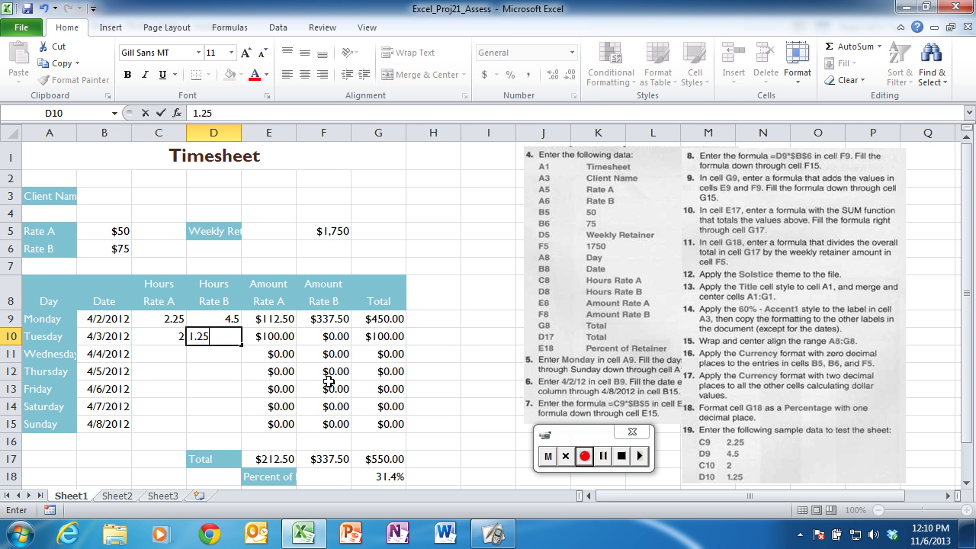
pyautogui.press('Return')
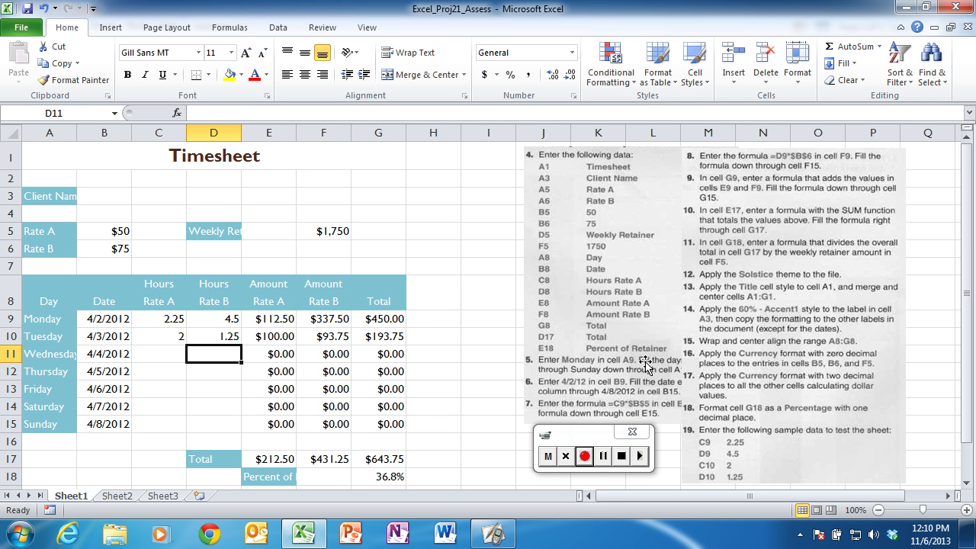
# Widen column A to show its full labels and autofit column D to the Weekly Retainer label
pyautogui.click(966, 482)
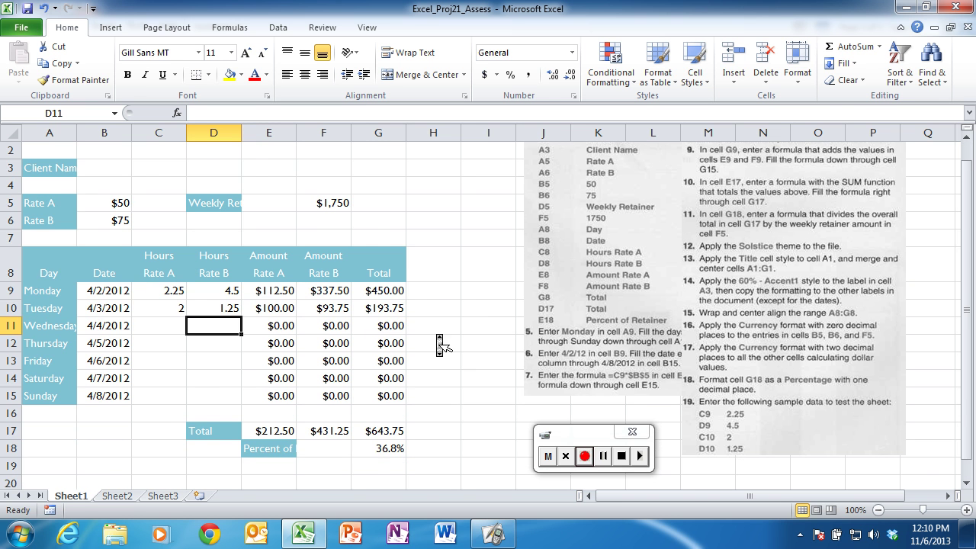
pyautogui.scroll(1, 436, 333)
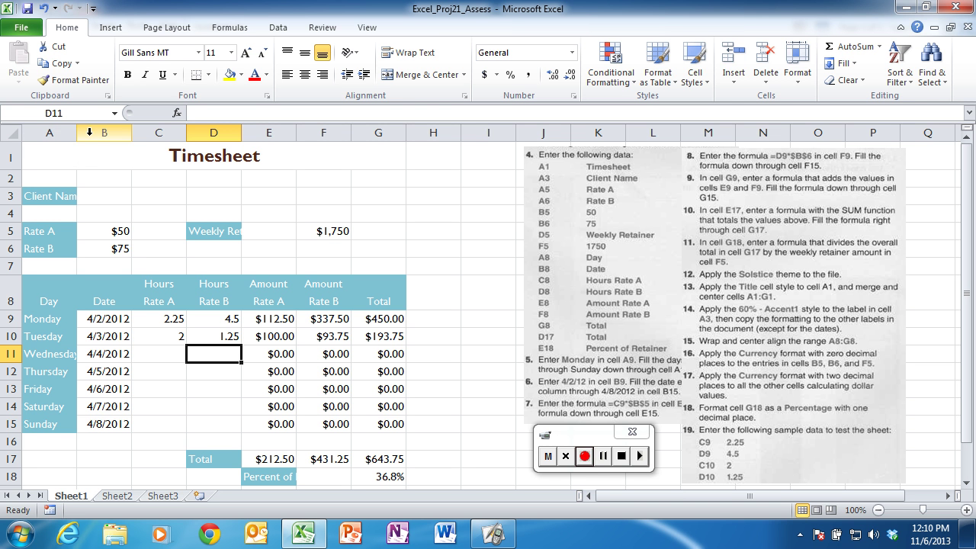
pyautogui.moveTo(76, 135); pyautogui.dragTo(86, 135)
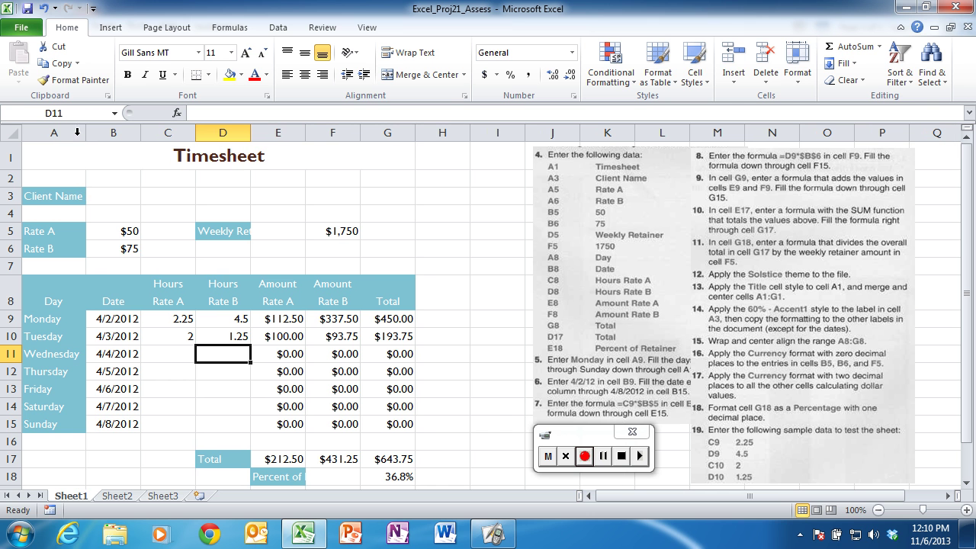
pyautogui.click(232, 231)
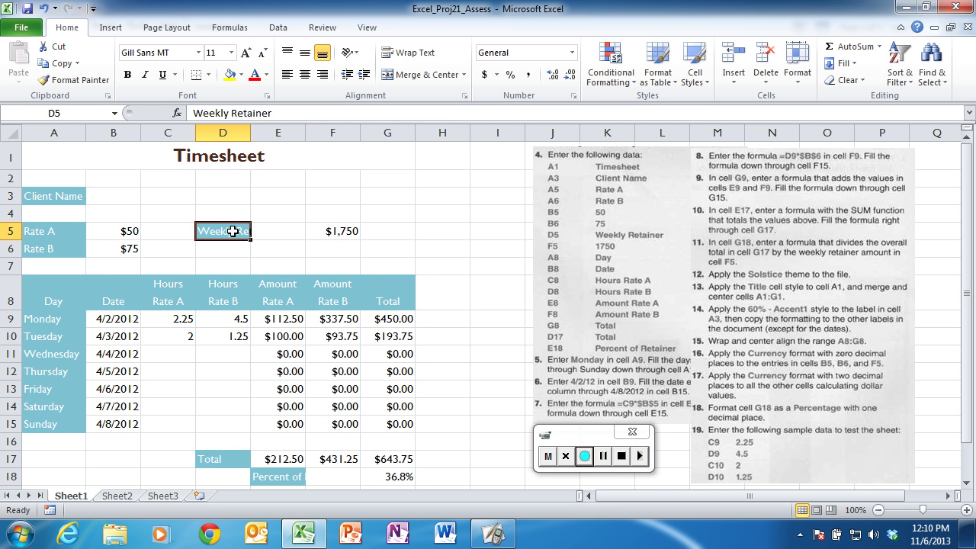
pyautogui.doubleClick(252, 133)
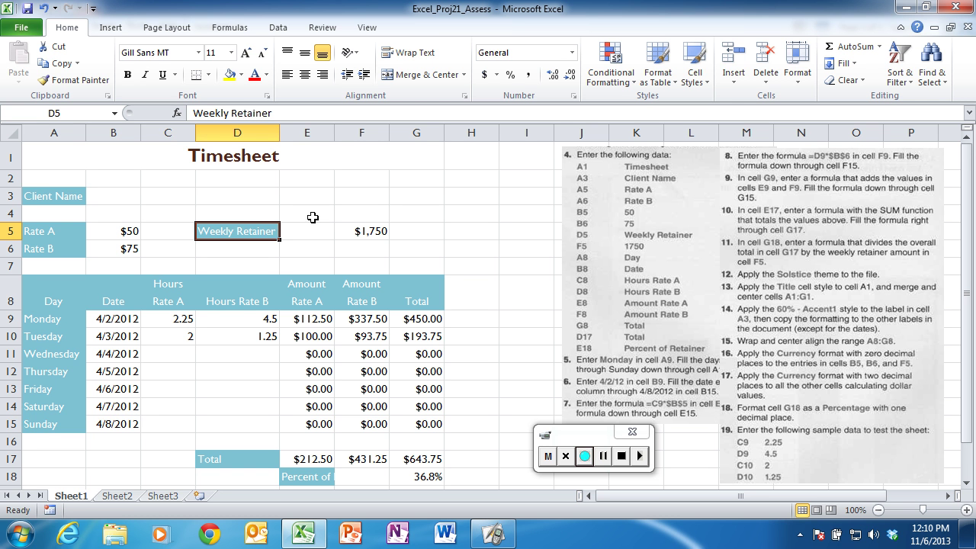
# Autofit column E to the Percent of Retainer label in E18
pyautogui.click(322, 479)
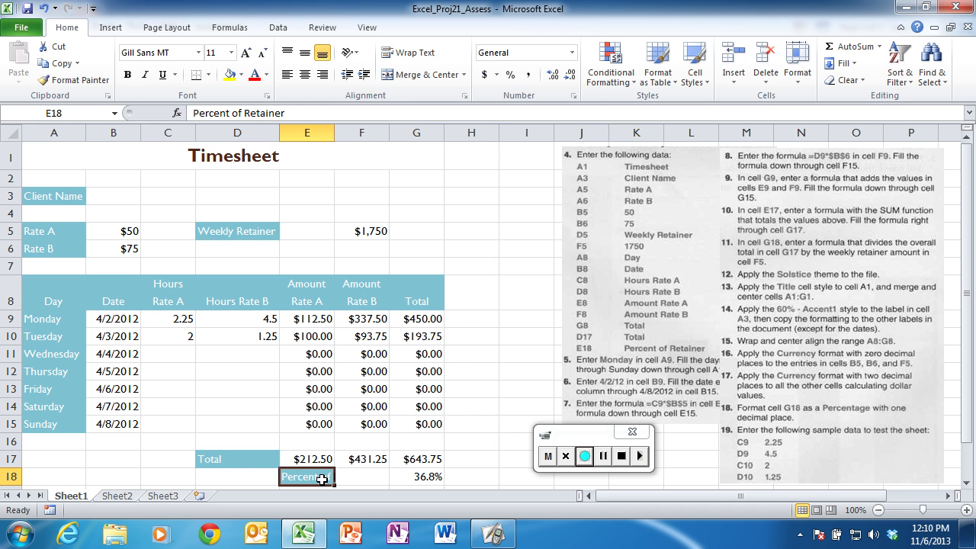
pyautogui.moveTo(335, 134); pyautogui.dragTo(335, 133)
pyautogui.doubleClick(334, 133)
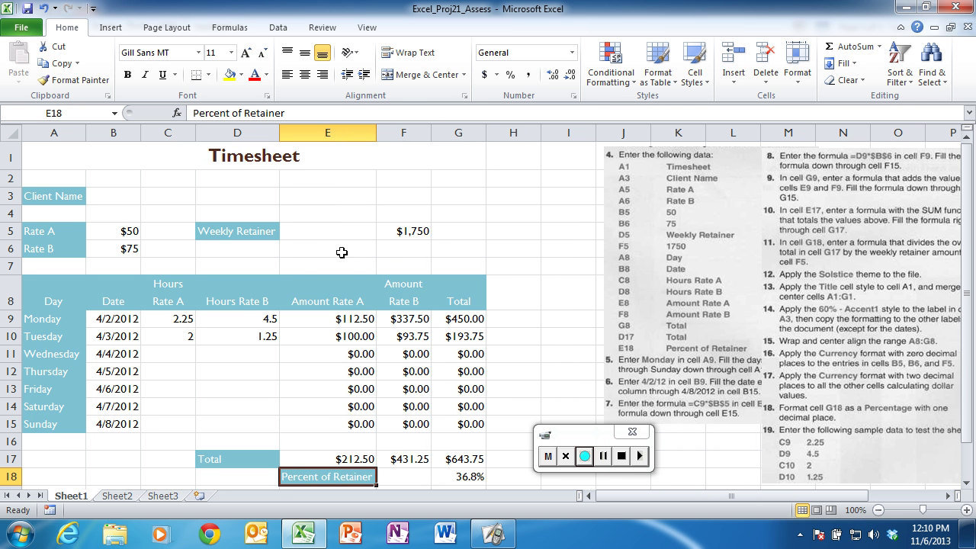